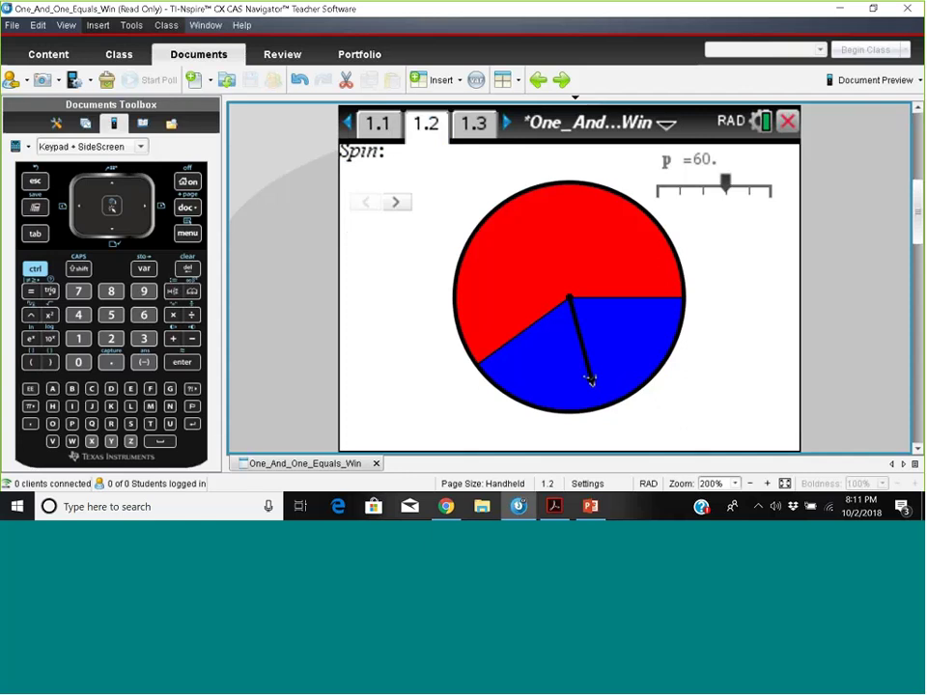
Run eight trial spins of the free-throw spinner with p set to 60.
click(399, 205)
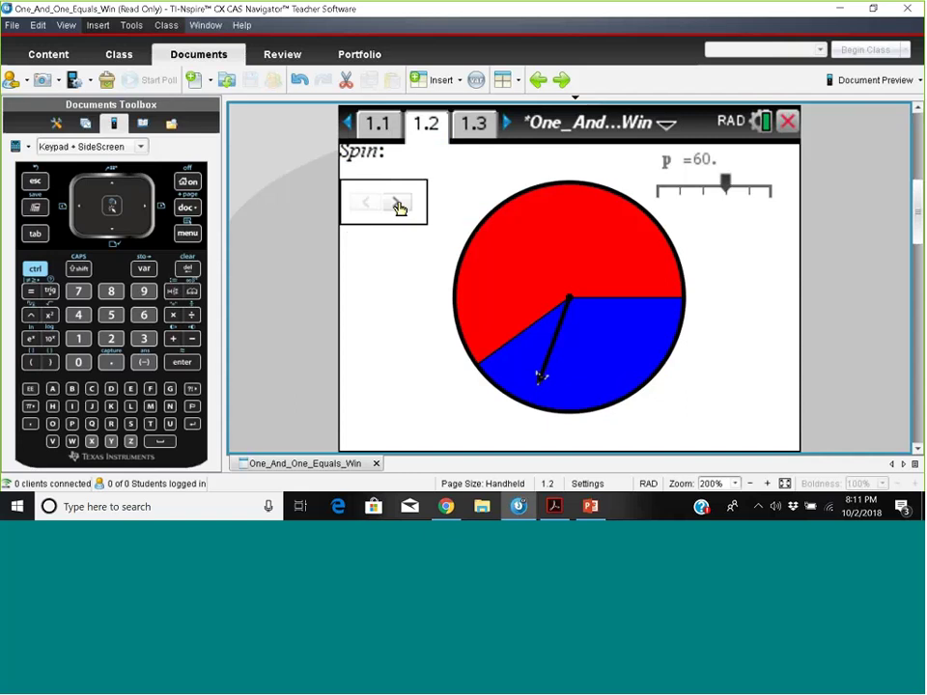
click(399, 204)
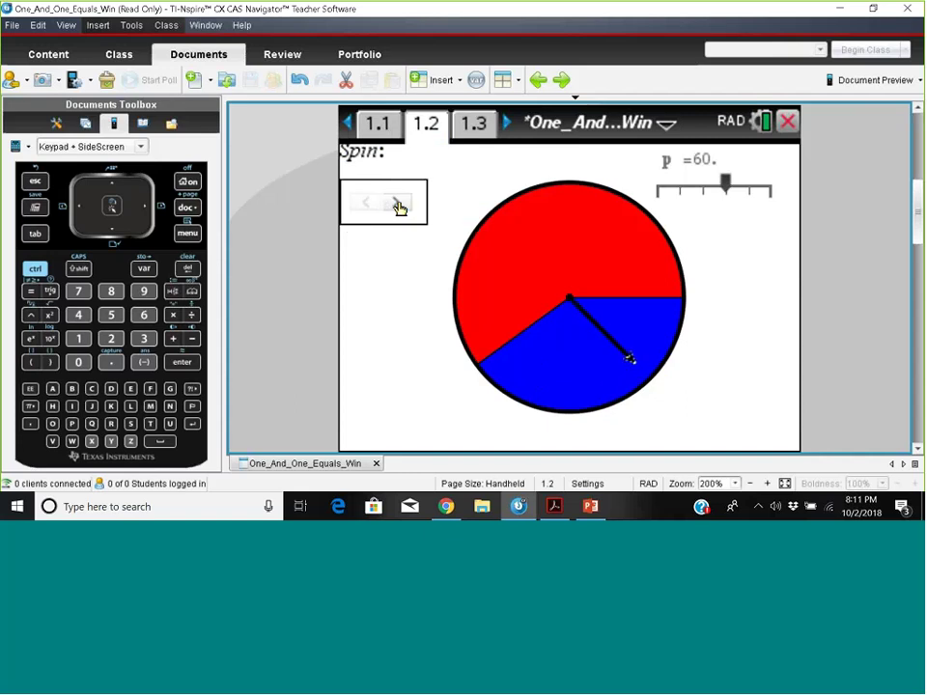
click(398, 204)
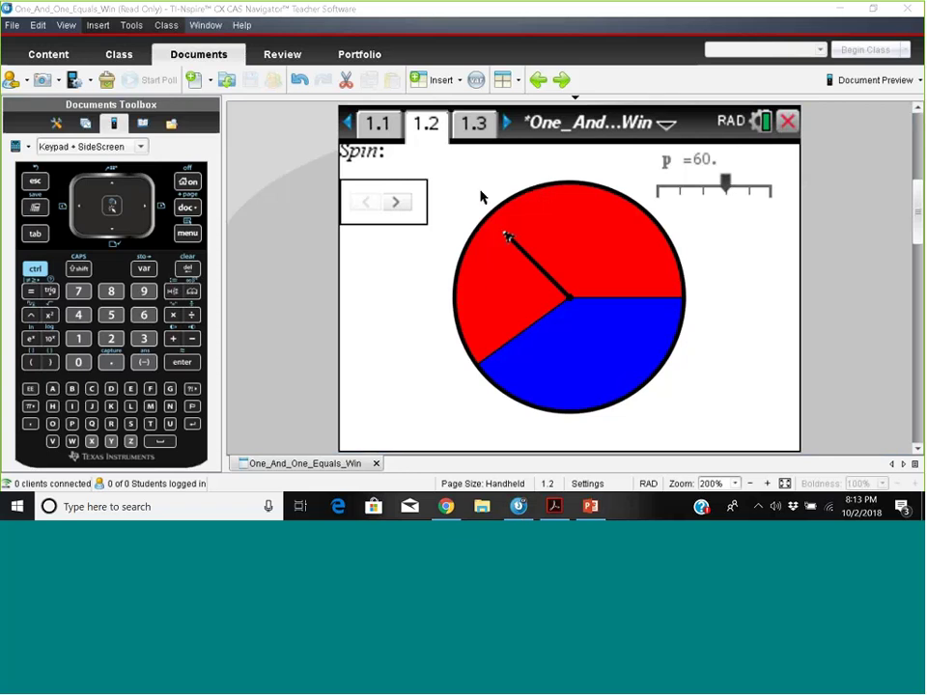
click(402, 204)
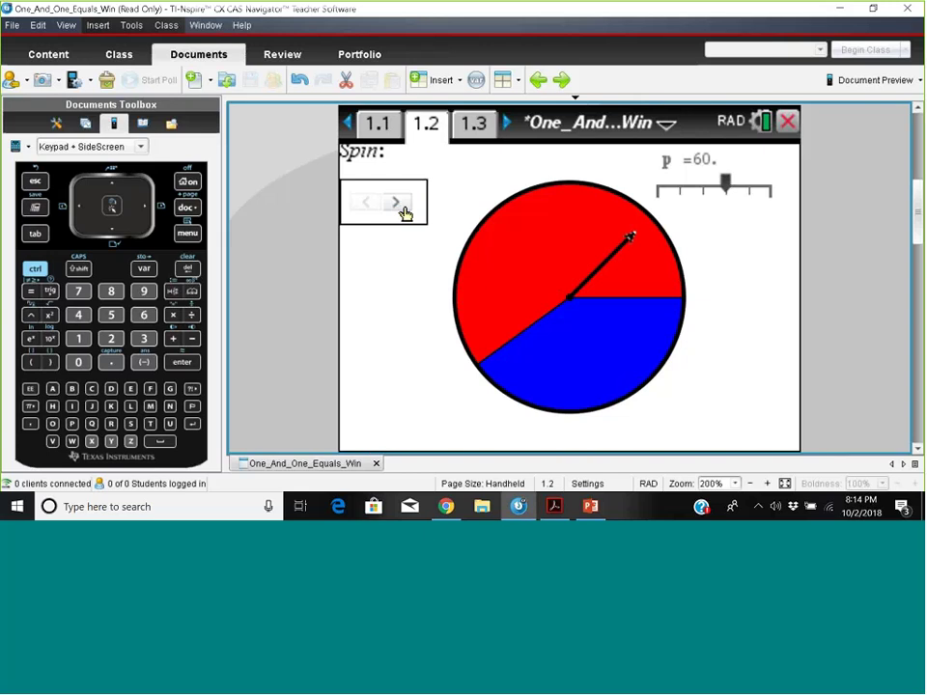
click(402, 207)
click(402, 207)
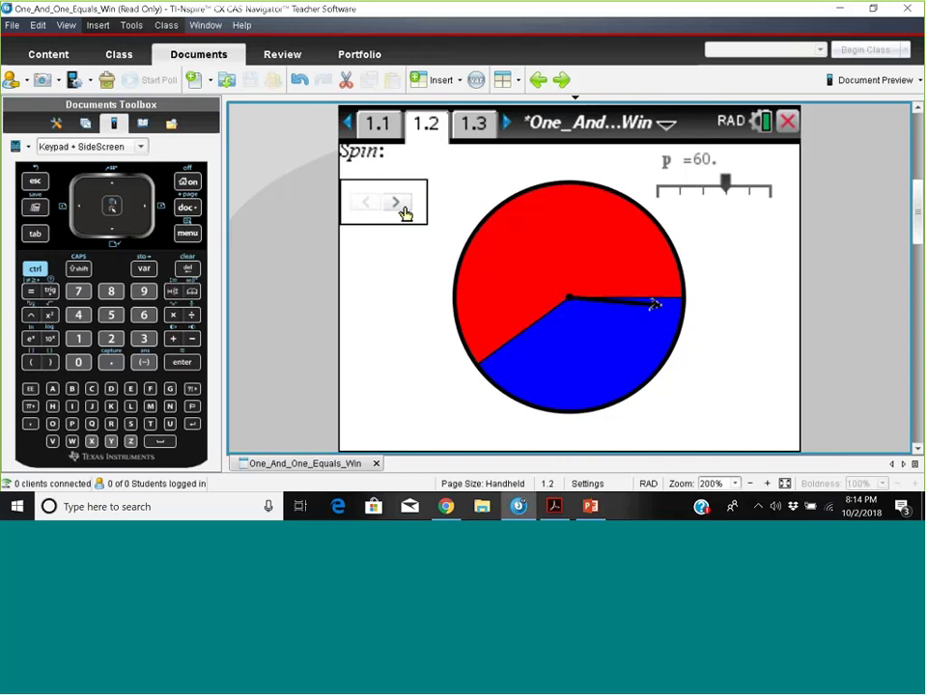
click(402, 207)
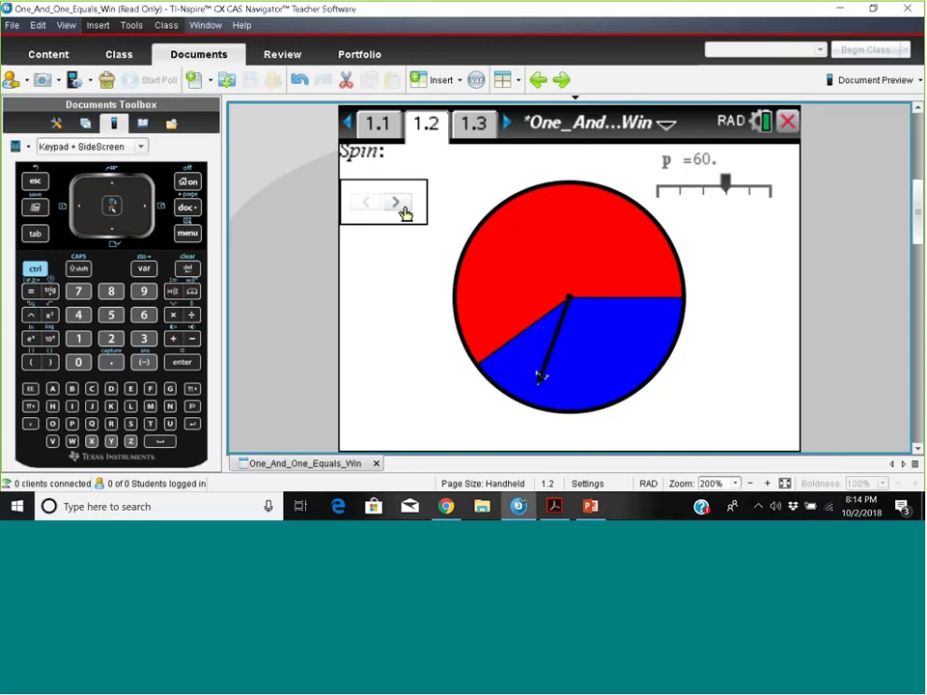
click(402, 207)
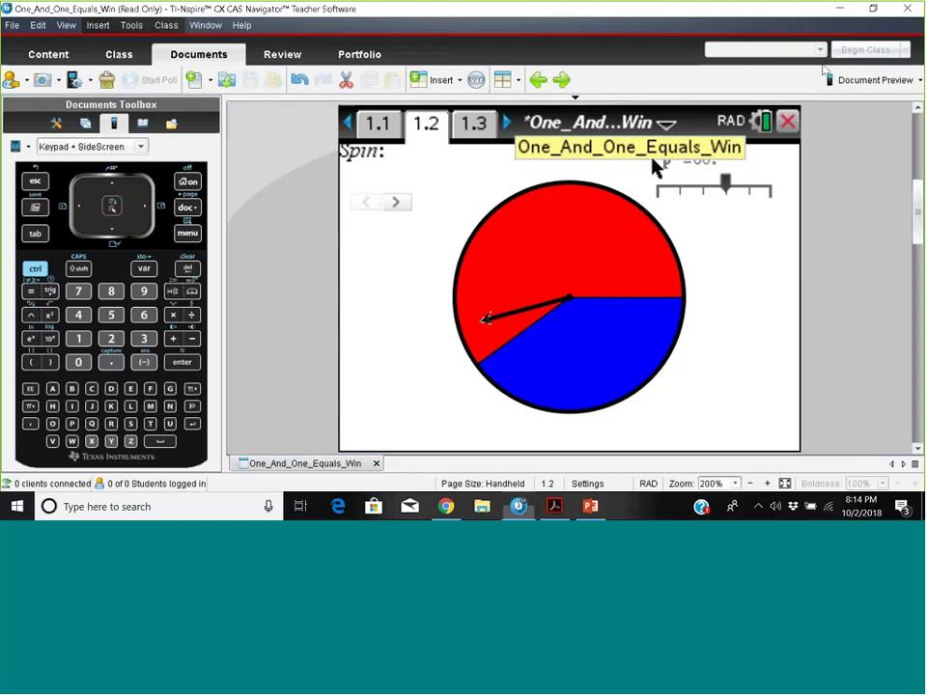
Try different values of the spinner's p slider, ending at 50.
mouse_move(726, 187)
mouse_down()
mouse_move(681, 184)
mouse_move(740, 188)
mouse_up()
mouse_move(745, 188)
mouse_down()
mouse_move(758, 190)
mouse_move(728, 191)
mouse_up()
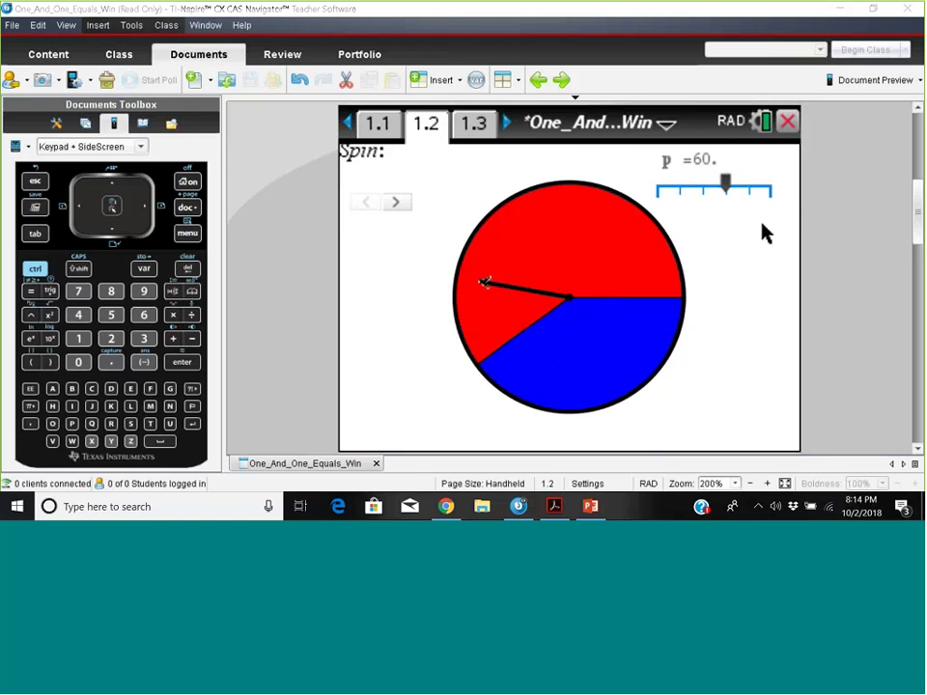
mouse_move(726, 185)
mouse_down()
mouse_move(687, 188)
mouse_move(727, 195)
mouse_move(715, 196)
mouse_up()
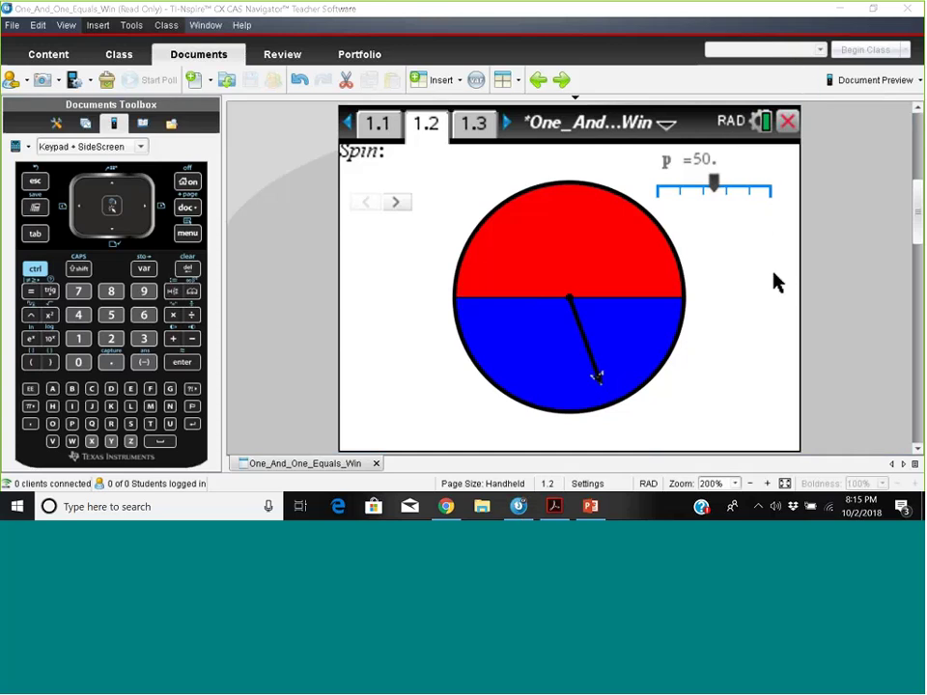
Set the spinner's p value to 60 and return to title page 1.1.
click(625, 171)
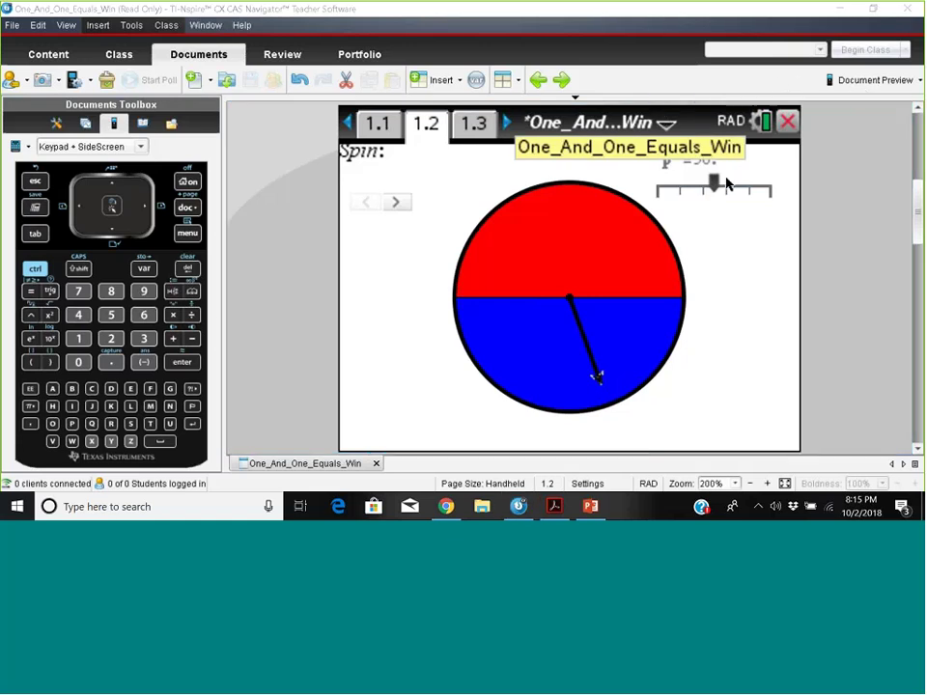
drag(715, 185, 731, 189)
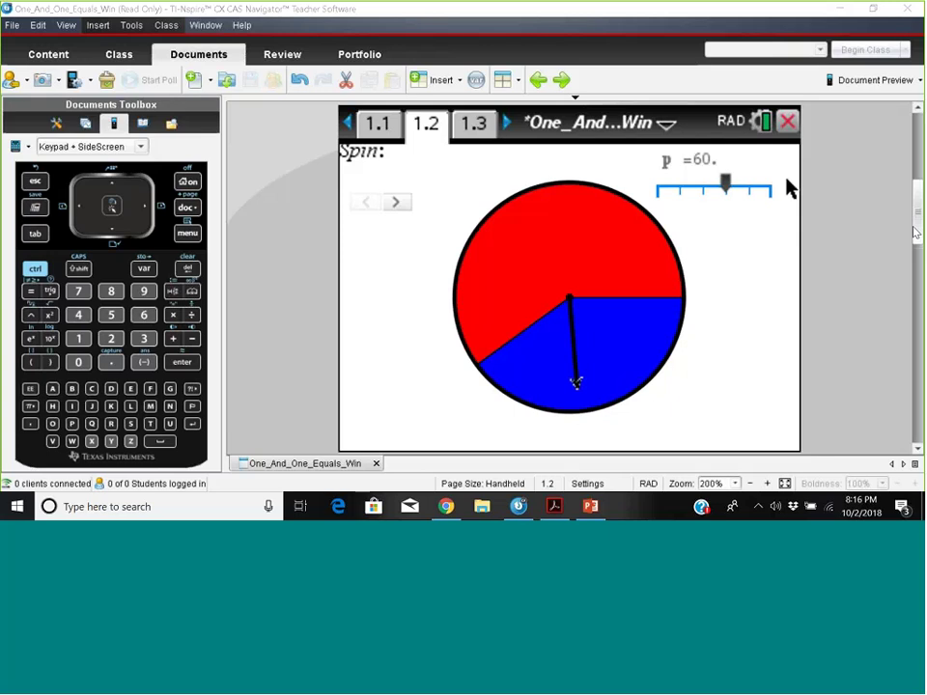
click(380, 128)
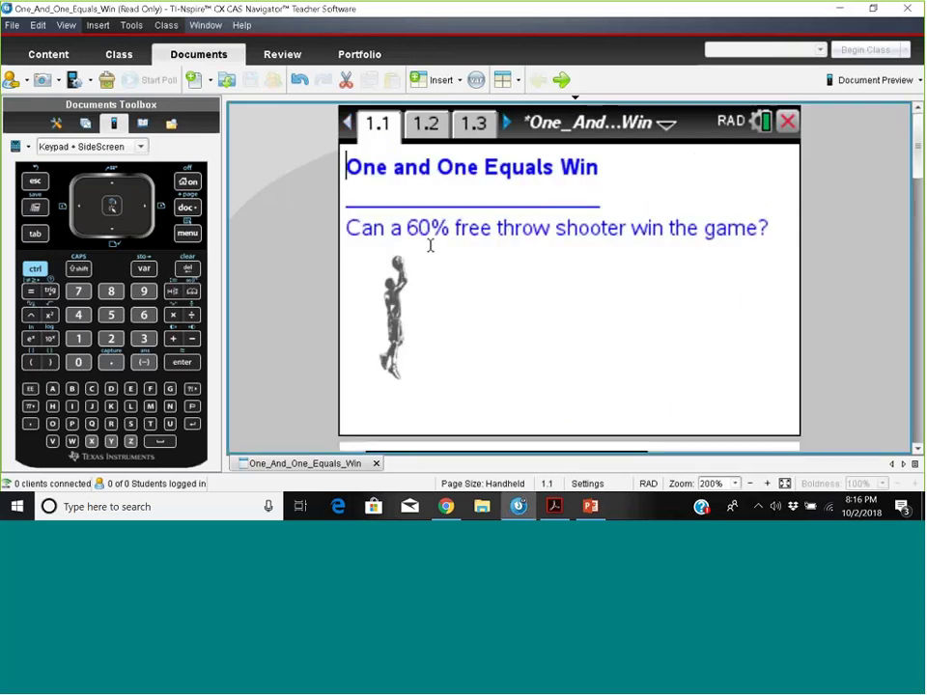
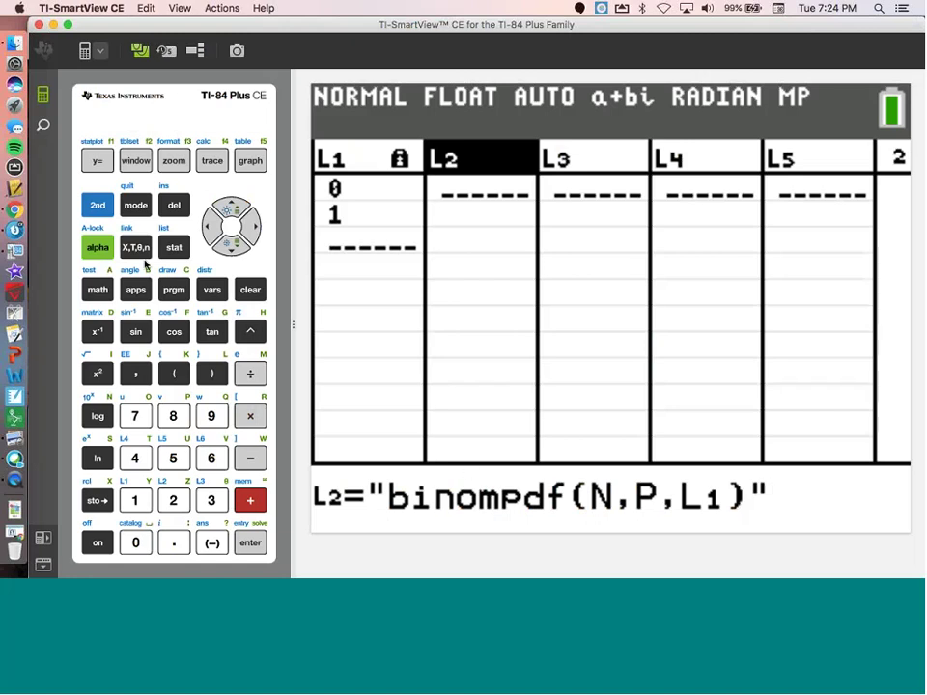
Try to apply the formula "binompdf(N,P,L1)" to list L2, and store 1 in variable N.
click(250, 542)
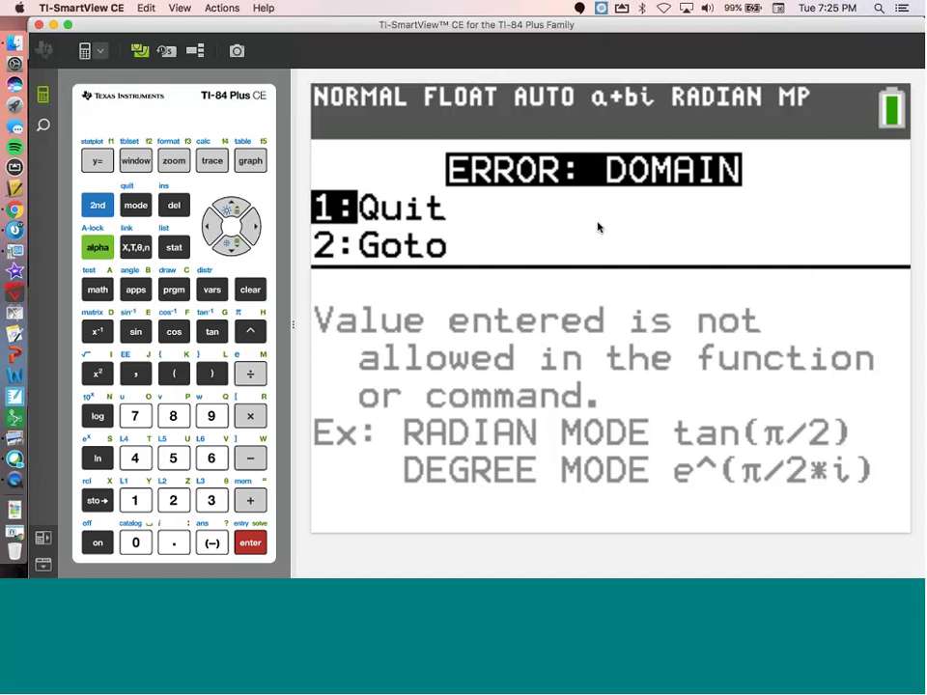
click(136, 501)
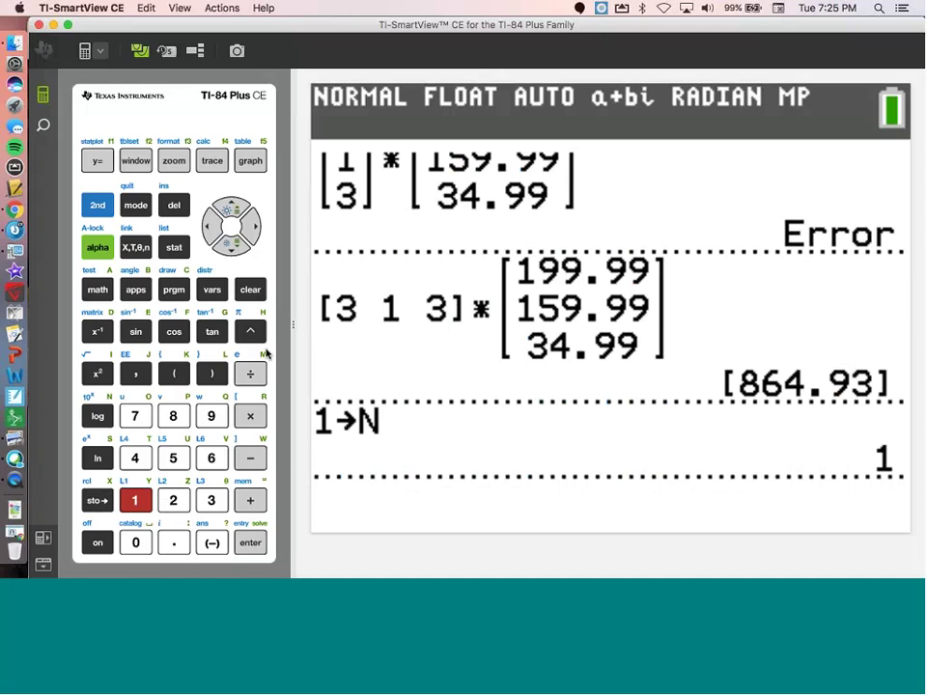
Display the value currently stored in variable P on the home screen.
click(97, 248)
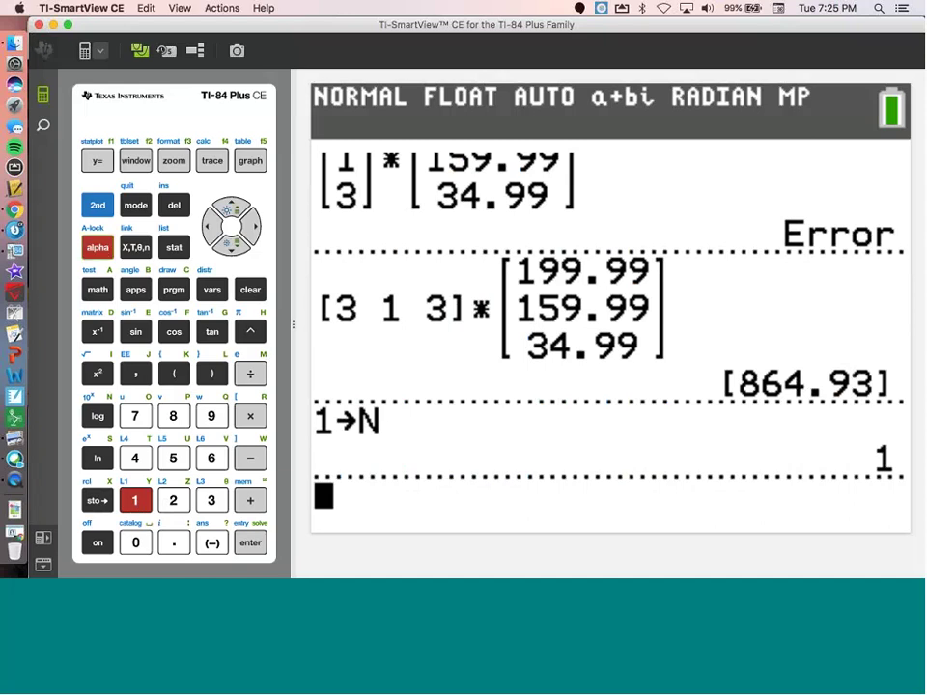
click(174, 416)
click(253, 548)
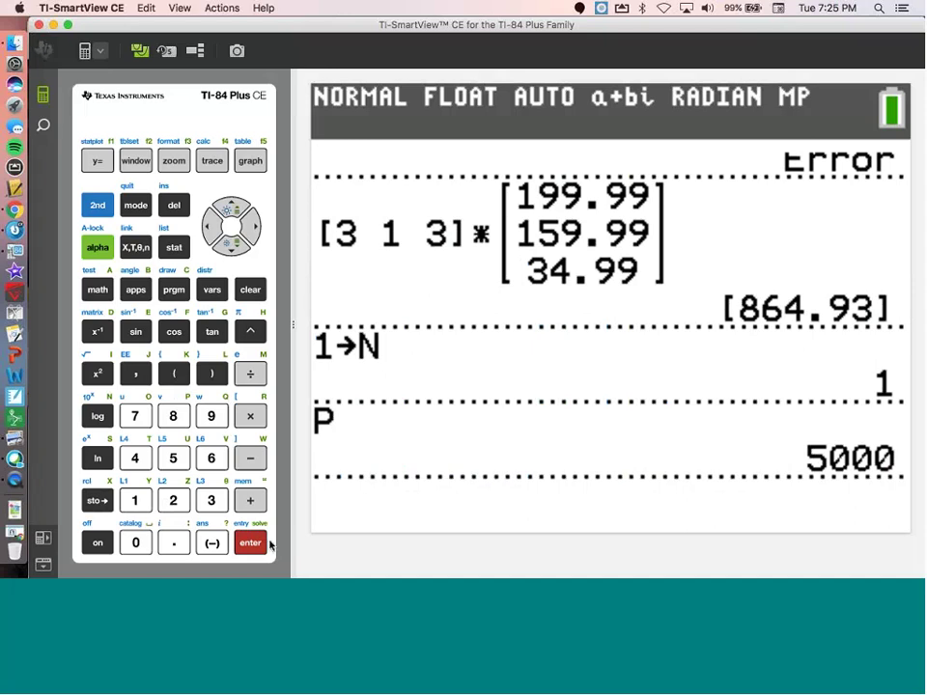
Store 0.6 in variable P on the home screen.
click(136, 542)
click(174, 543)
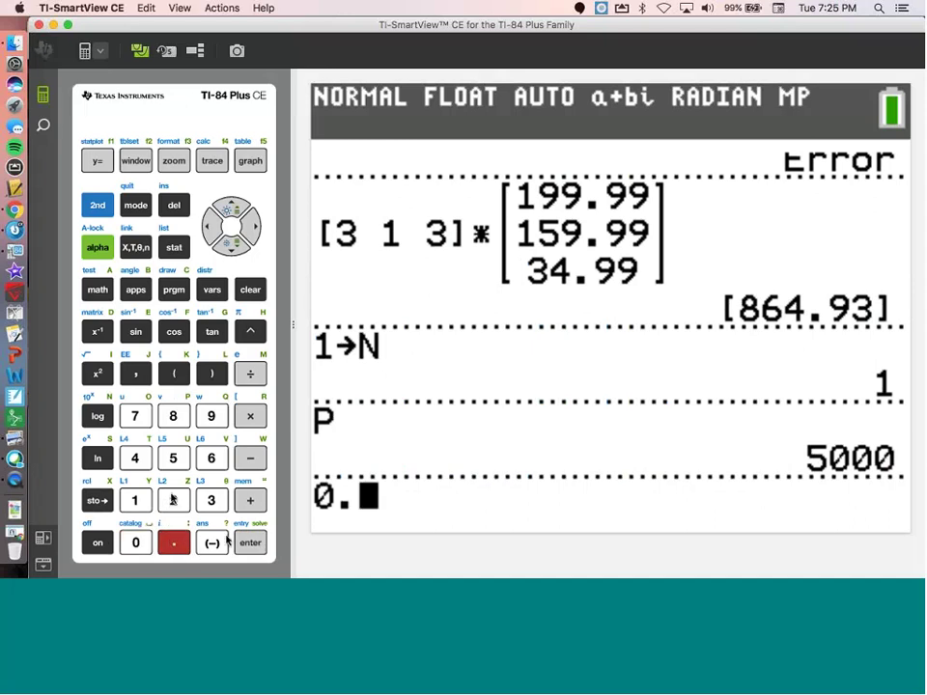
click(174, 500)
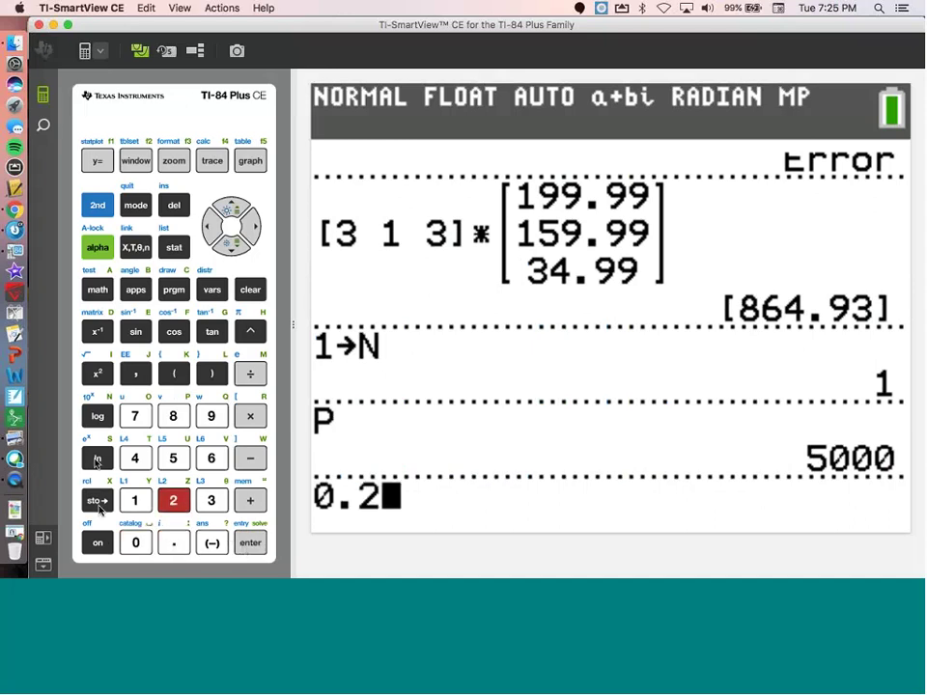
click(98, 501)
click(98, 247)
key(p)
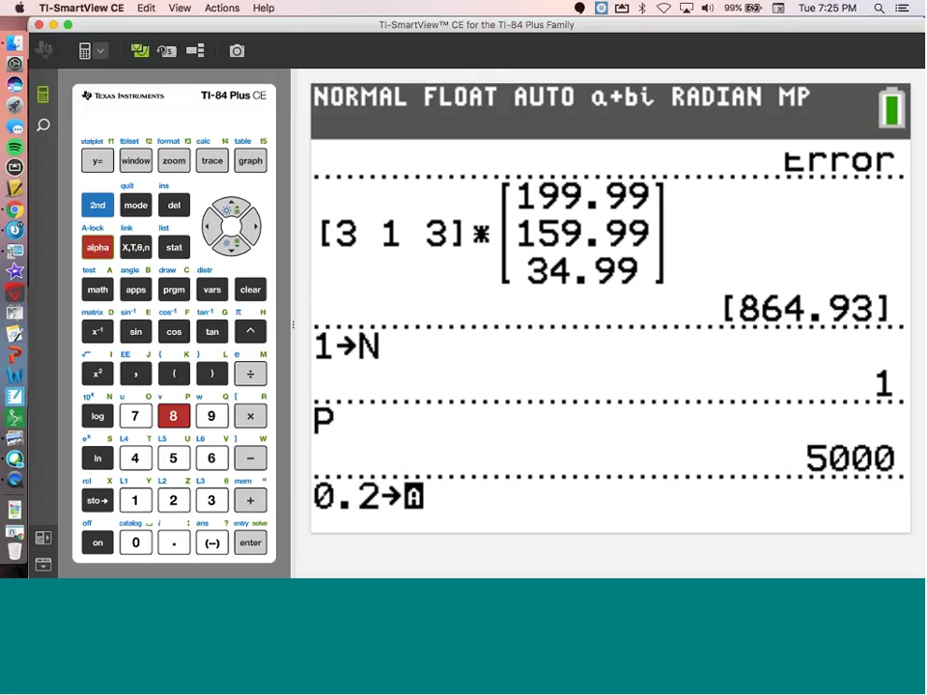
click(214, 227)
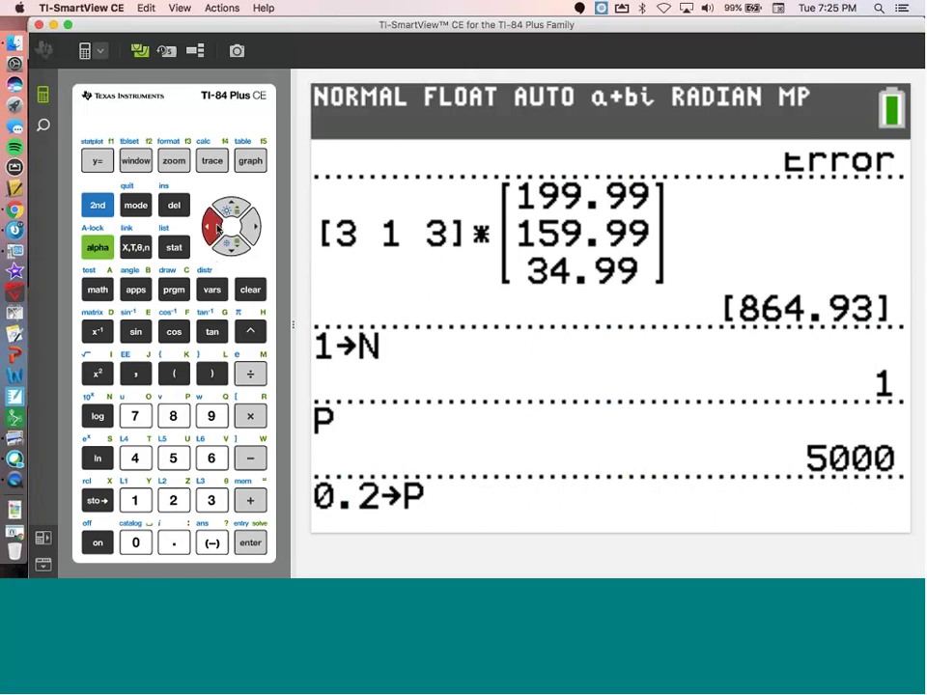
click(217, 458)
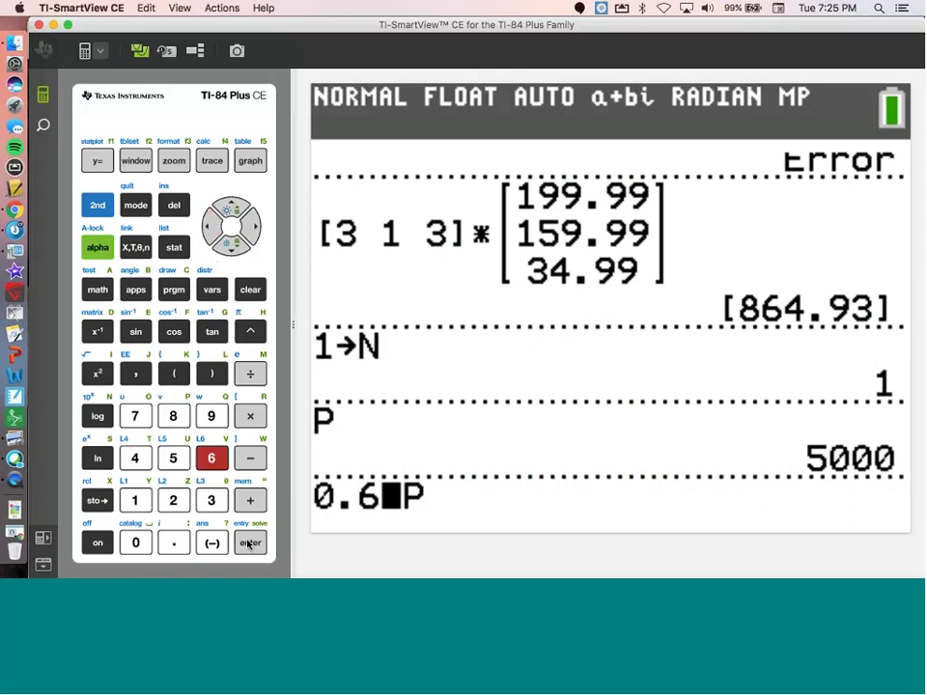
click(250, 543)
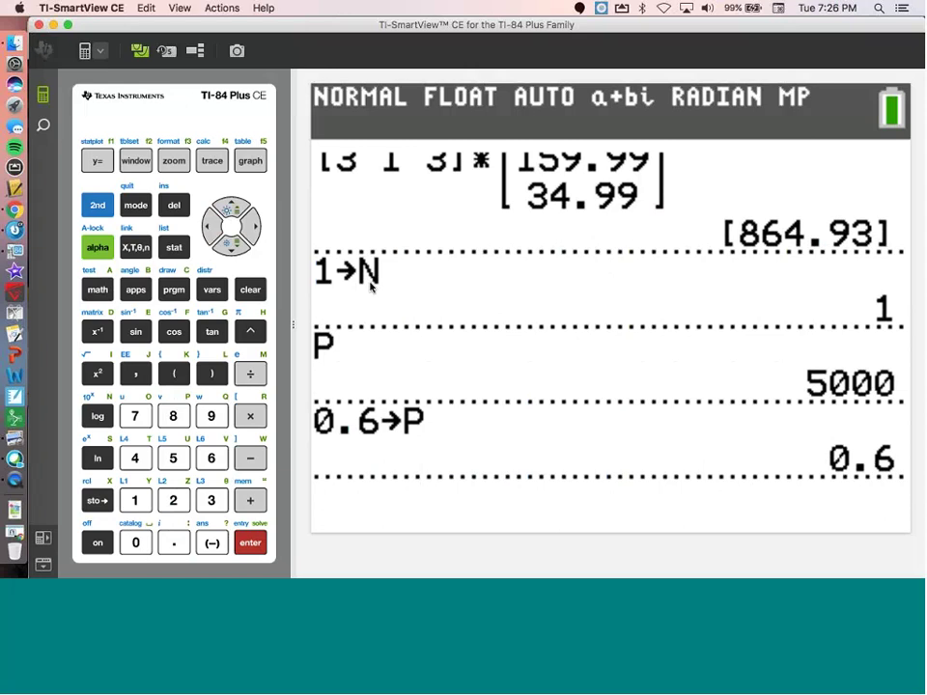
Fill list L2 in the list editor using the formula "binompdf(N,P,L1)" and review its formula and entries.
click(176, 250)
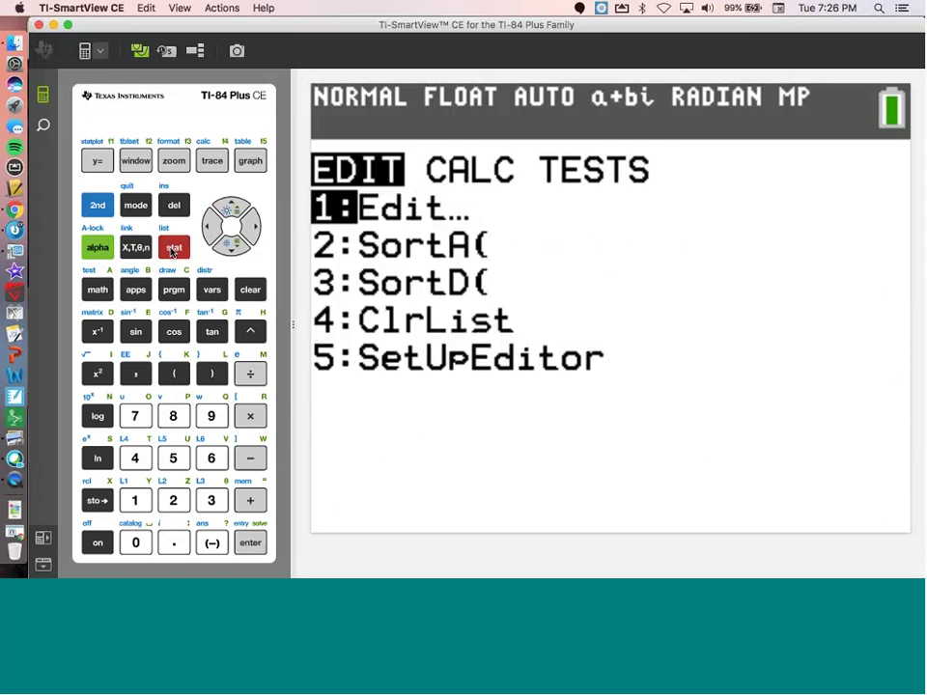
click(248, 544)
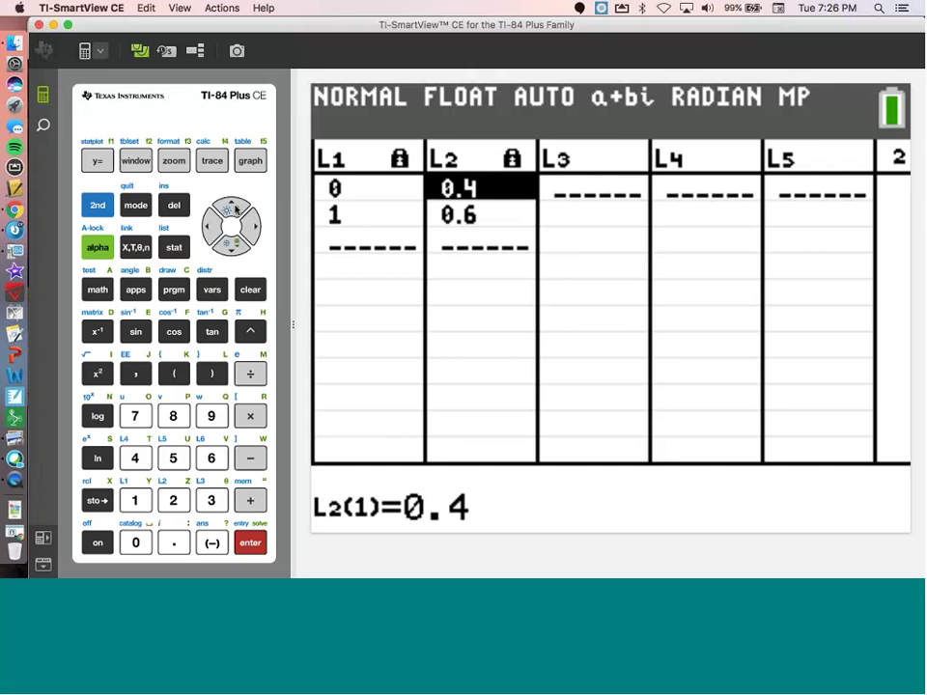
click(235, 209)
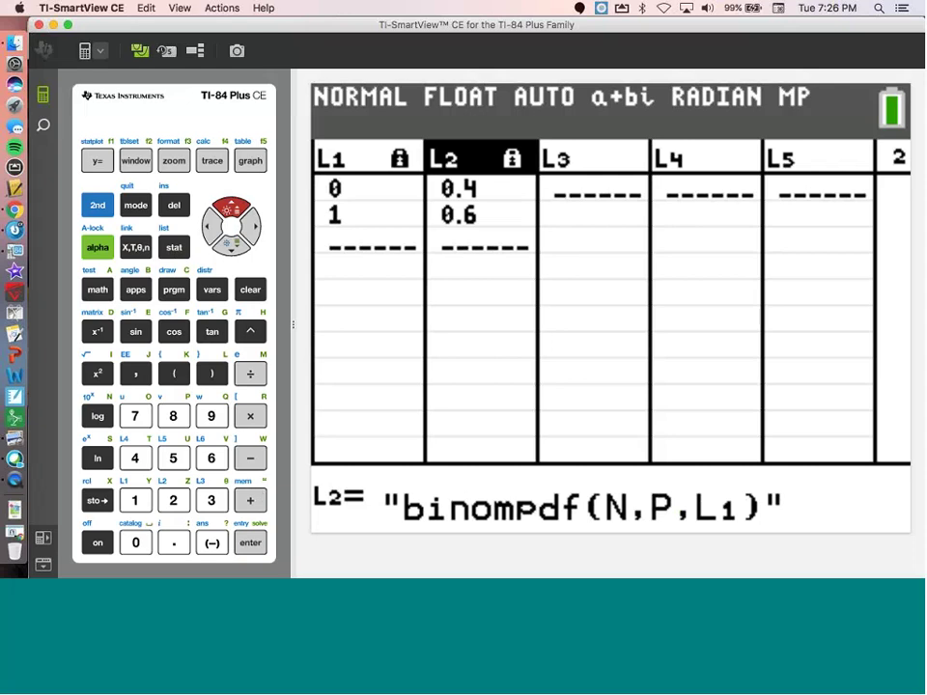
click(252, 545)
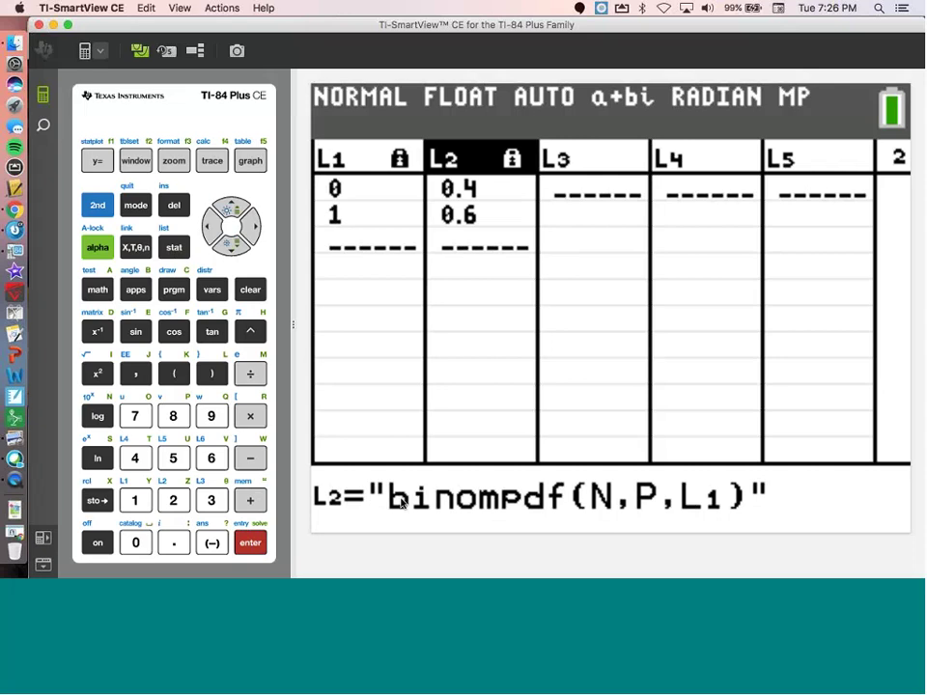
click(250, 231)
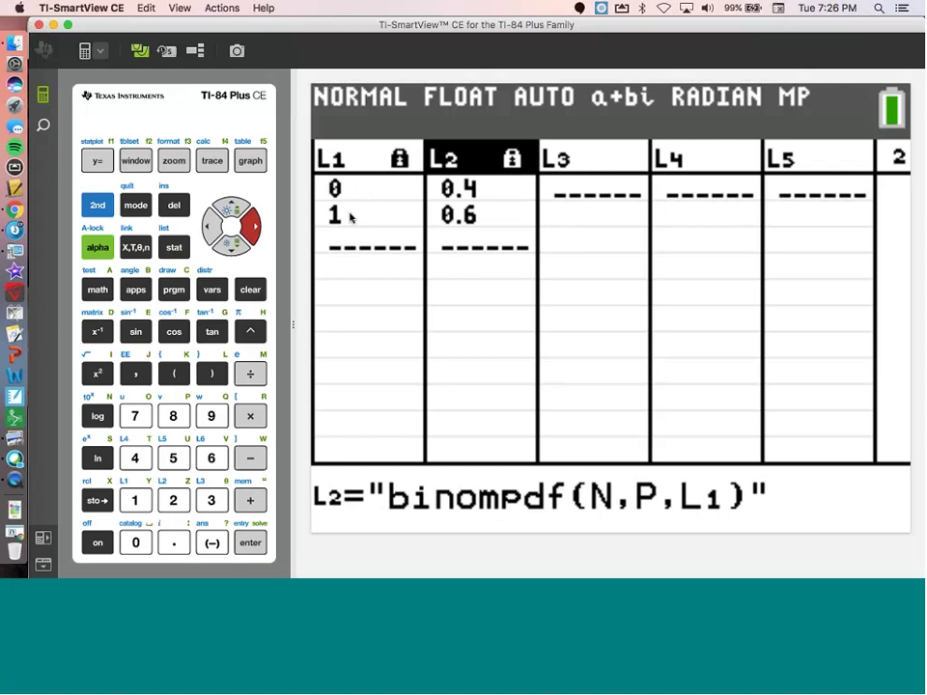
click(252, 543)
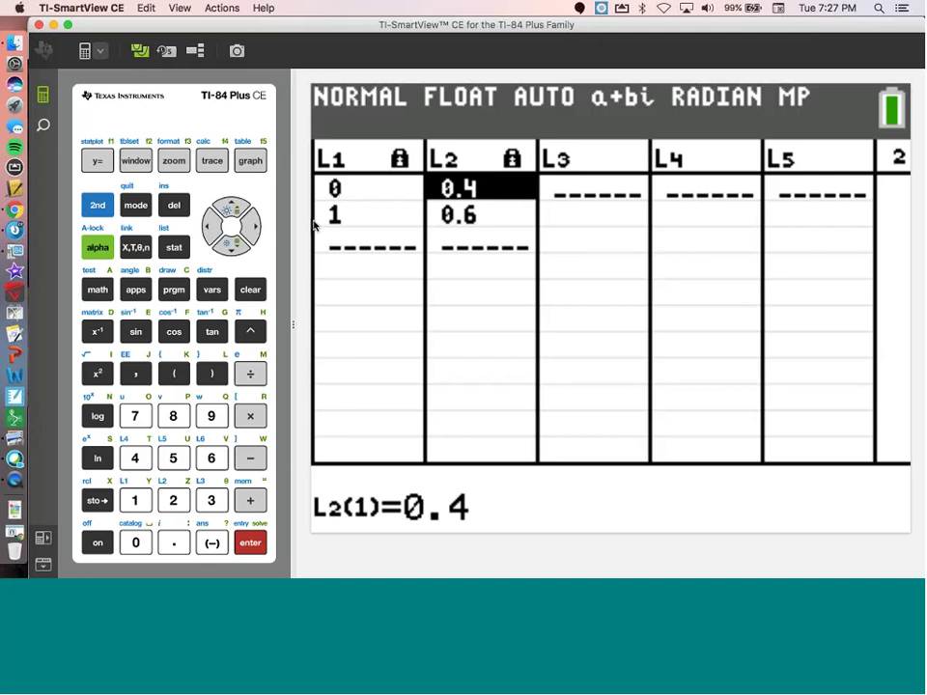
click(228, 249)
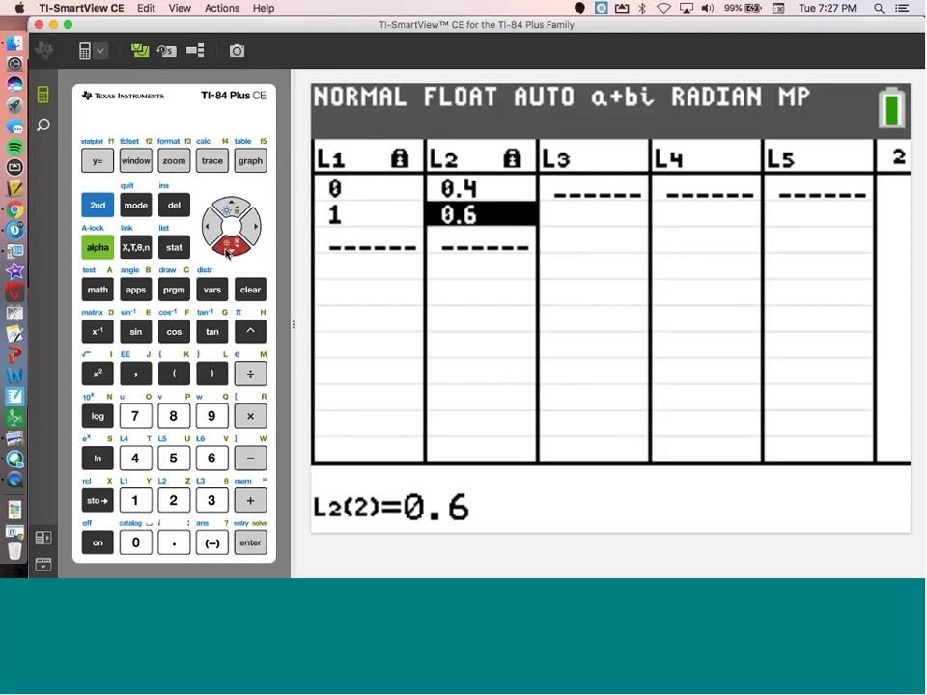
Leave the list editor and store 10 in variable N on the home screen.
click(98, 205)
click(133, 214)
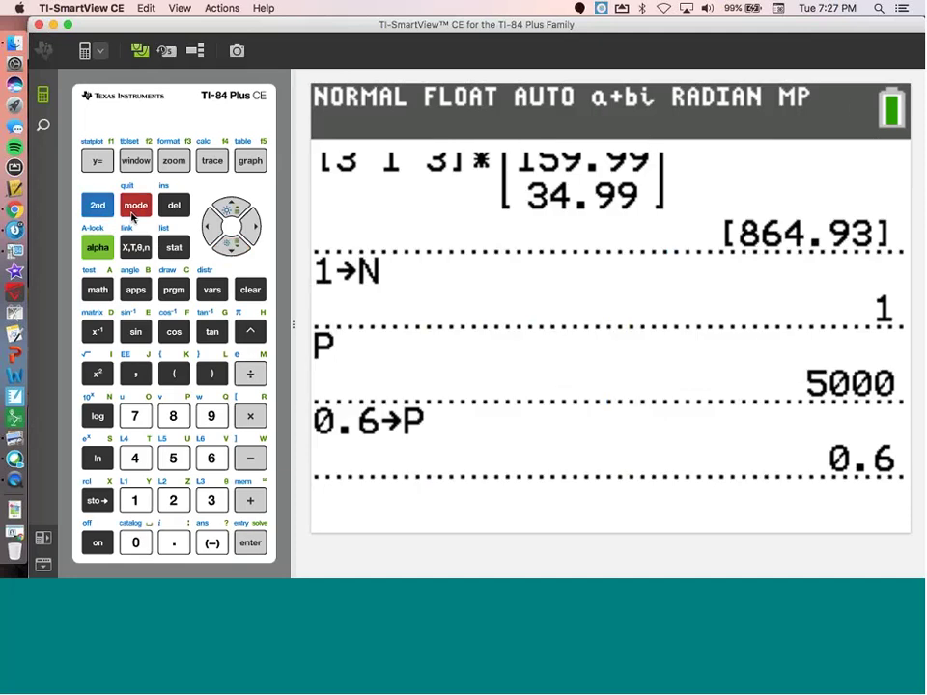
click(136, 499)
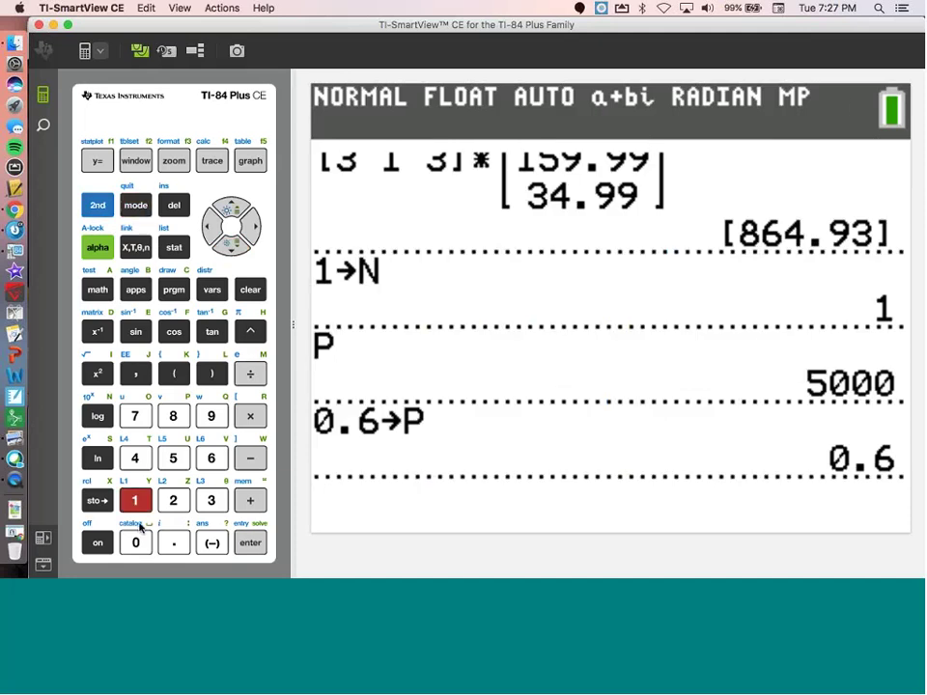
click(140, 545)
click(97, 500)
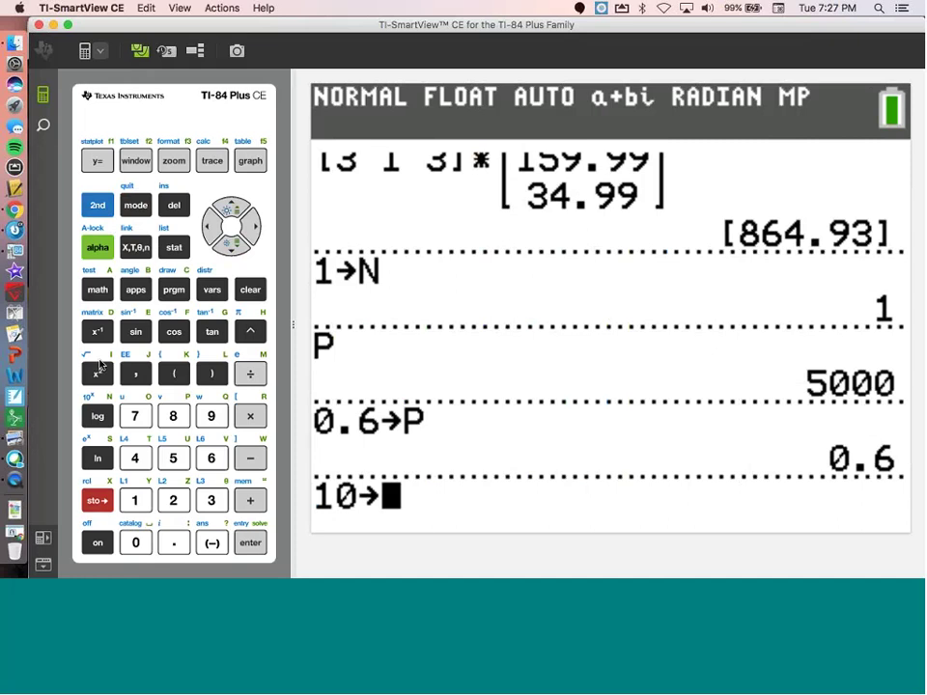
click(97, 247)
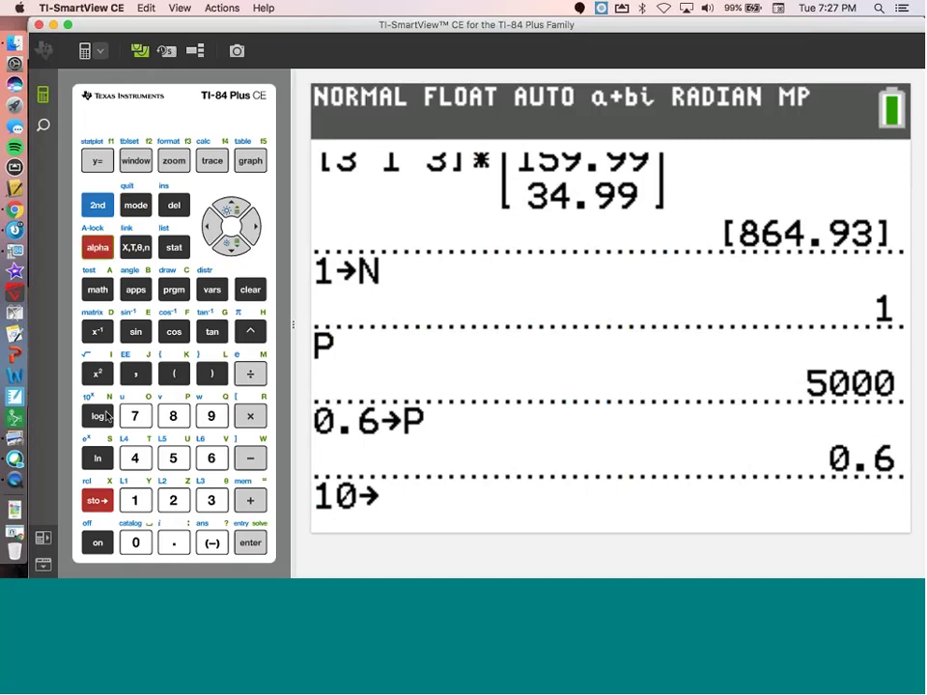
click(99, 415)
click(249, 543)
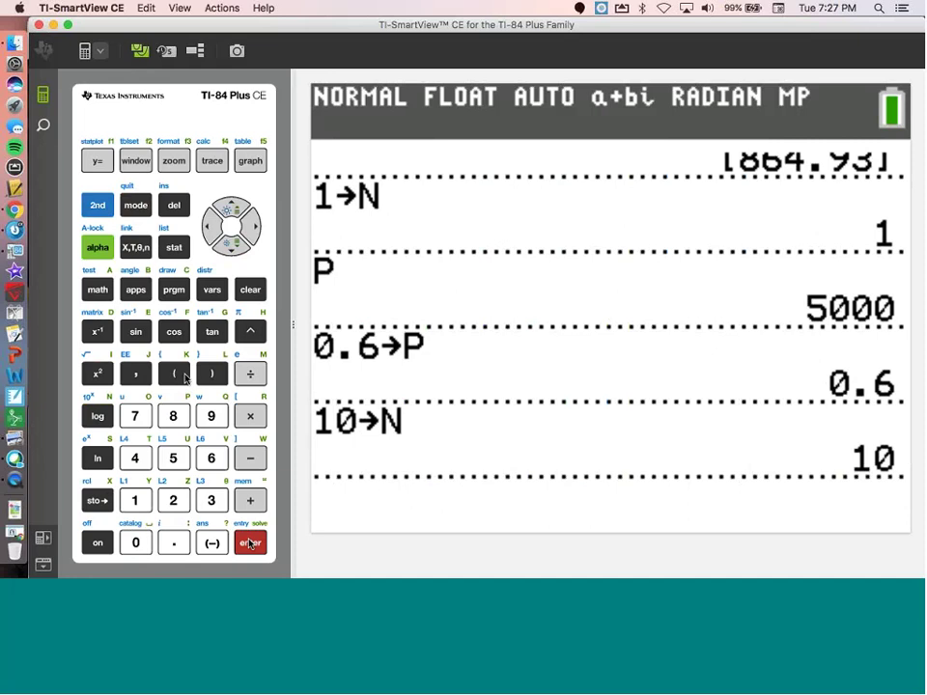
Reopen the list editor and examine L2's formula and its binomial probabilities, up to the entry for 6 successes.
click(175, 250)
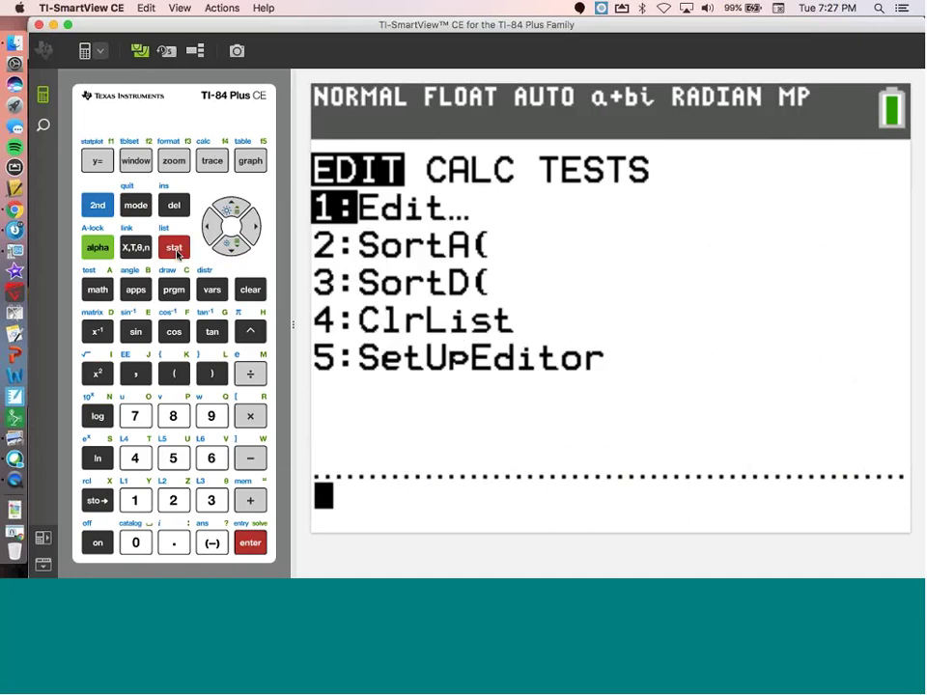
key(Return)
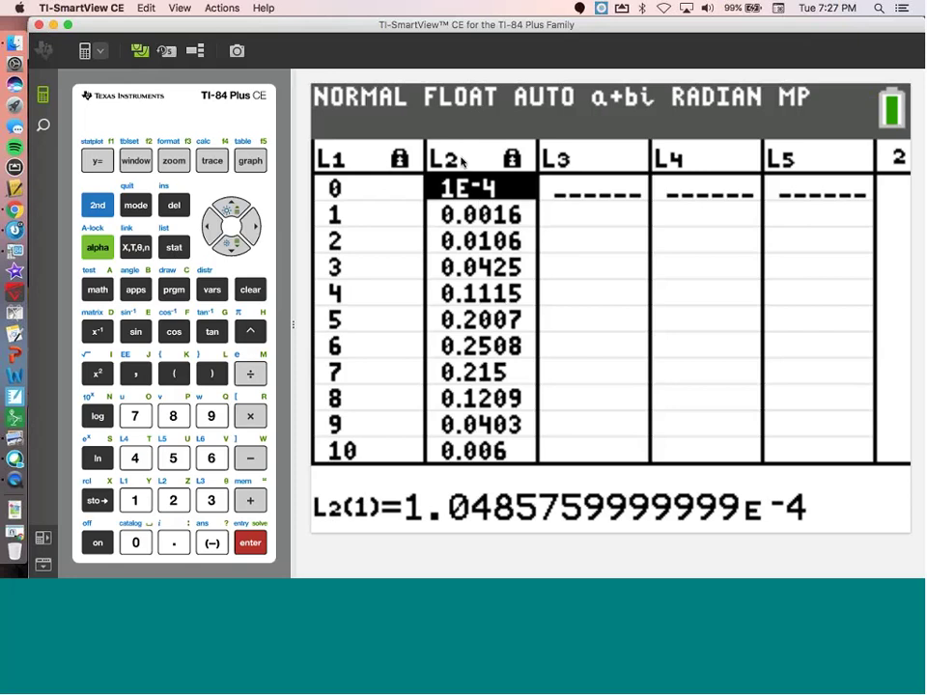
key(Up)
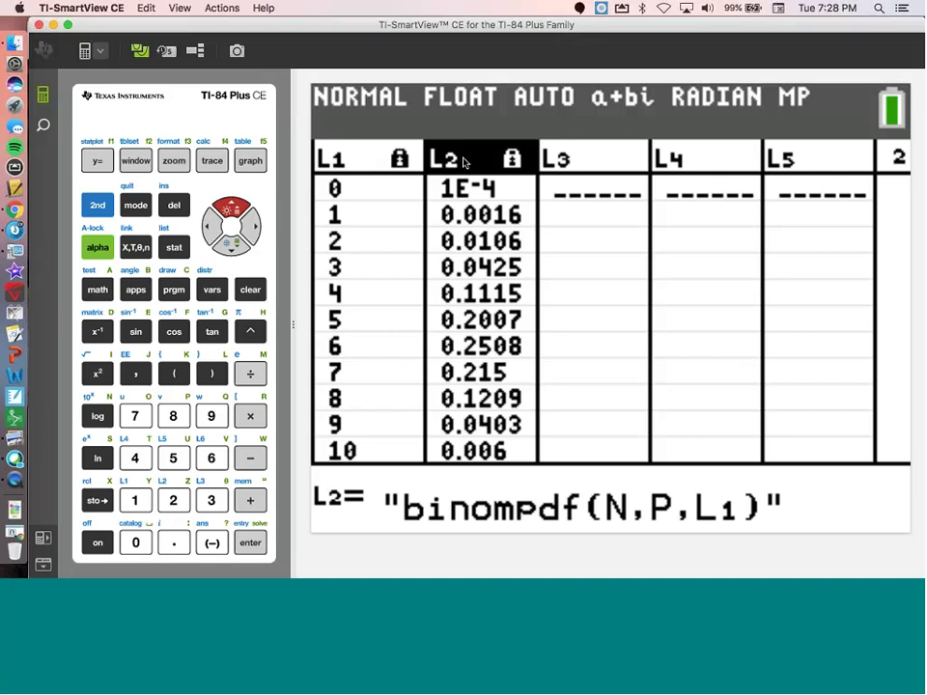
key(Up)
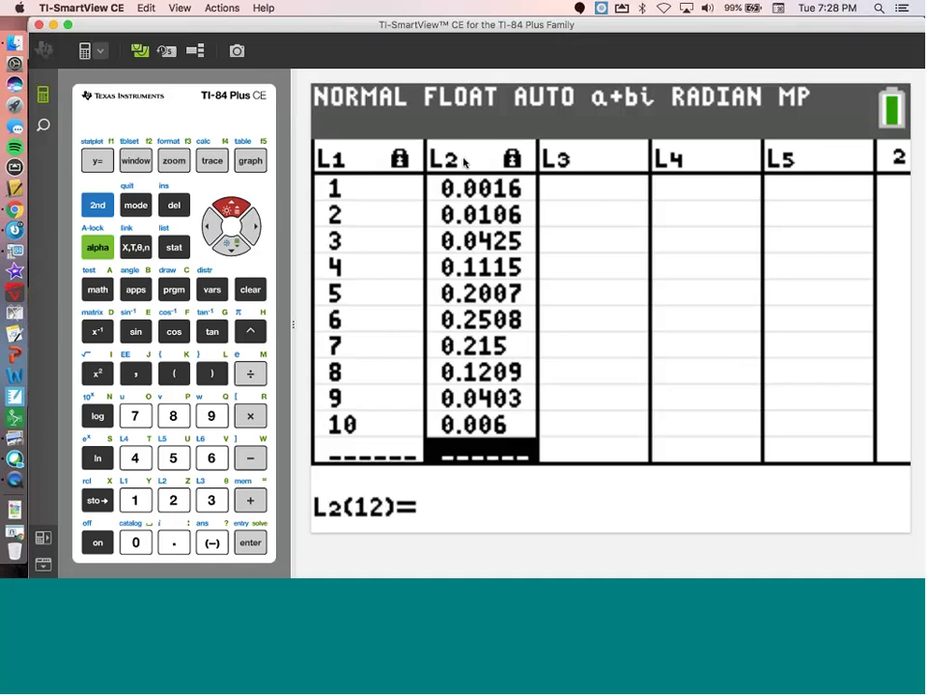
key(Up)
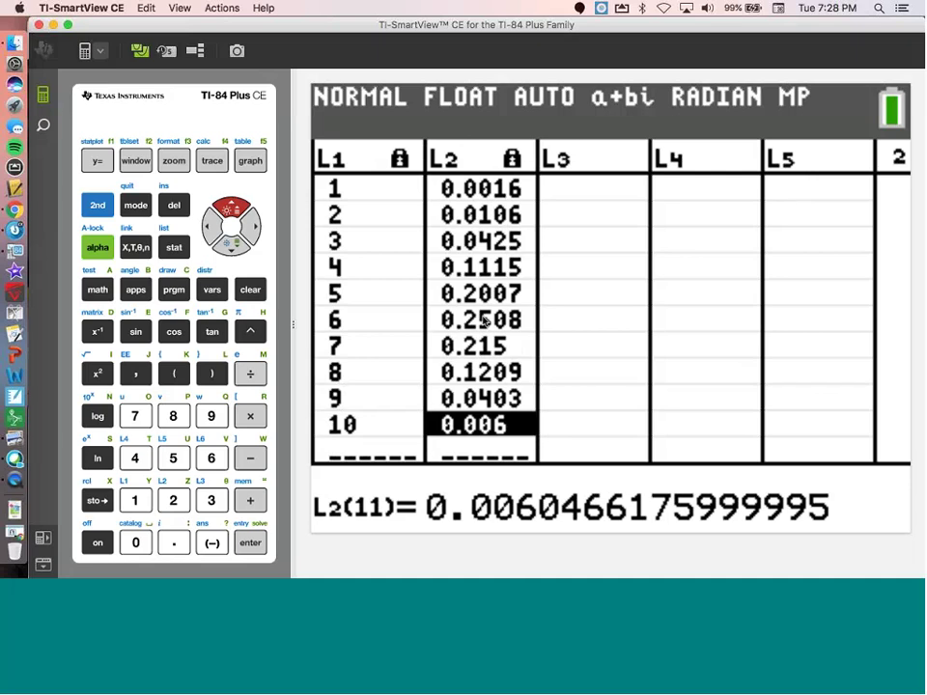
key(Up)
key(Up)
key(Up)
key(Up)
key(Up)
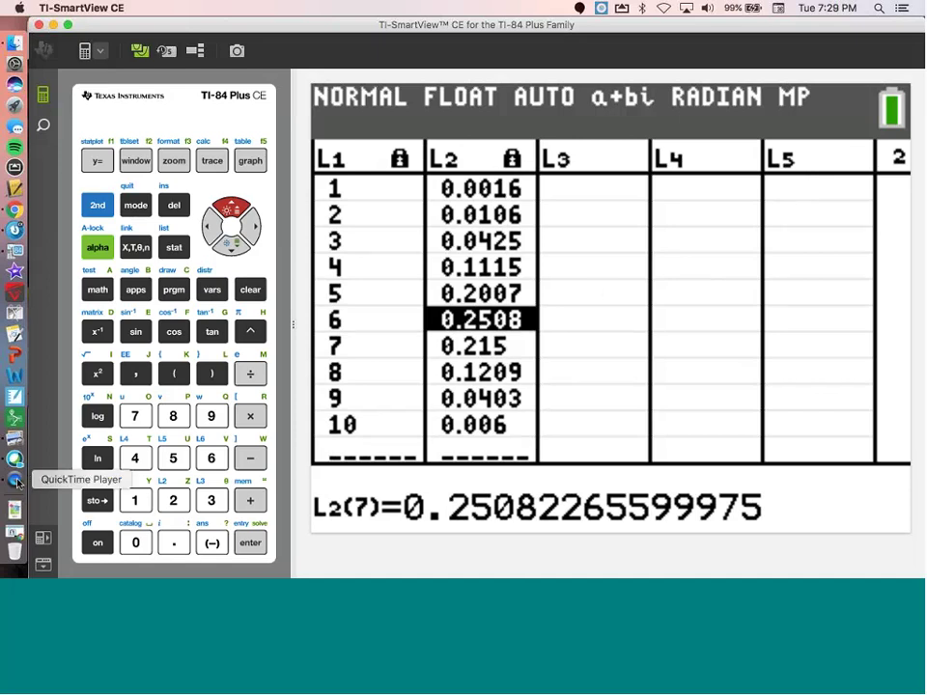
Leave the list editor and store 0.362 in variable P on the home screen.
click(98, 205)
click(136, 205)
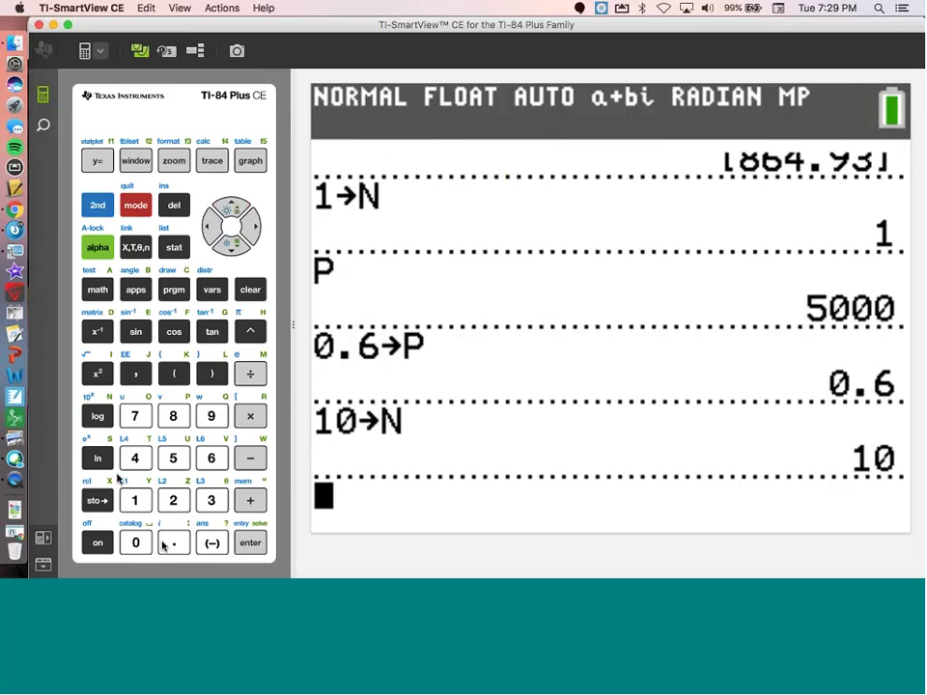
text(0.3)
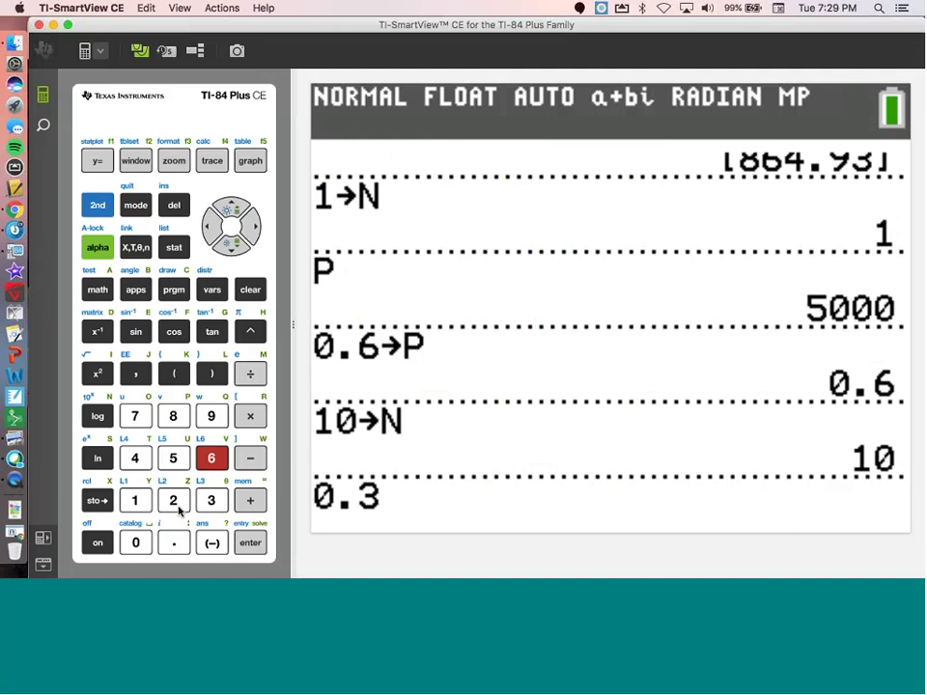
text(62)
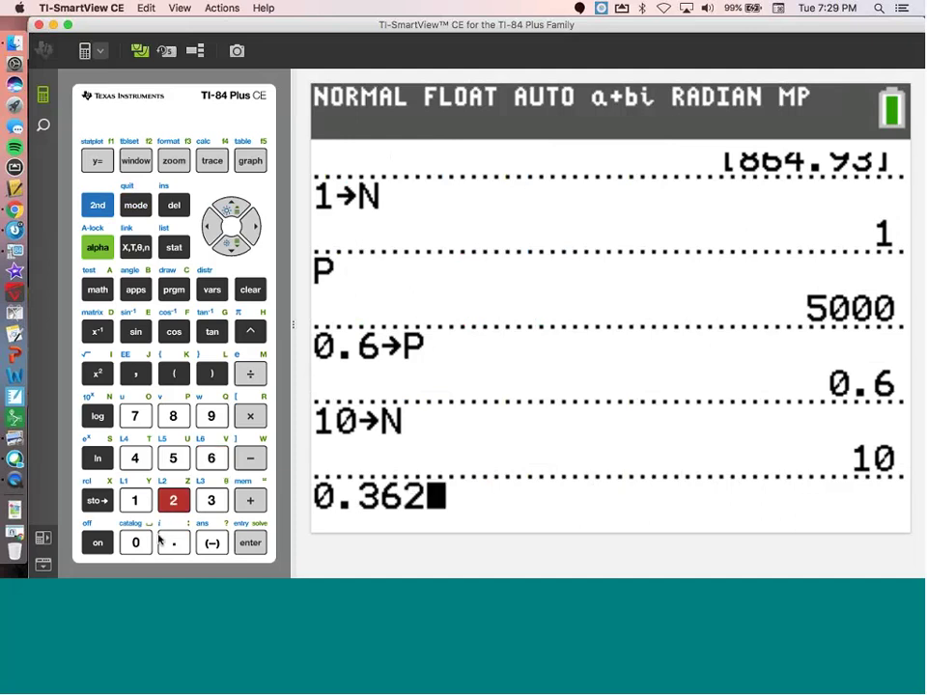
click(100, 505)
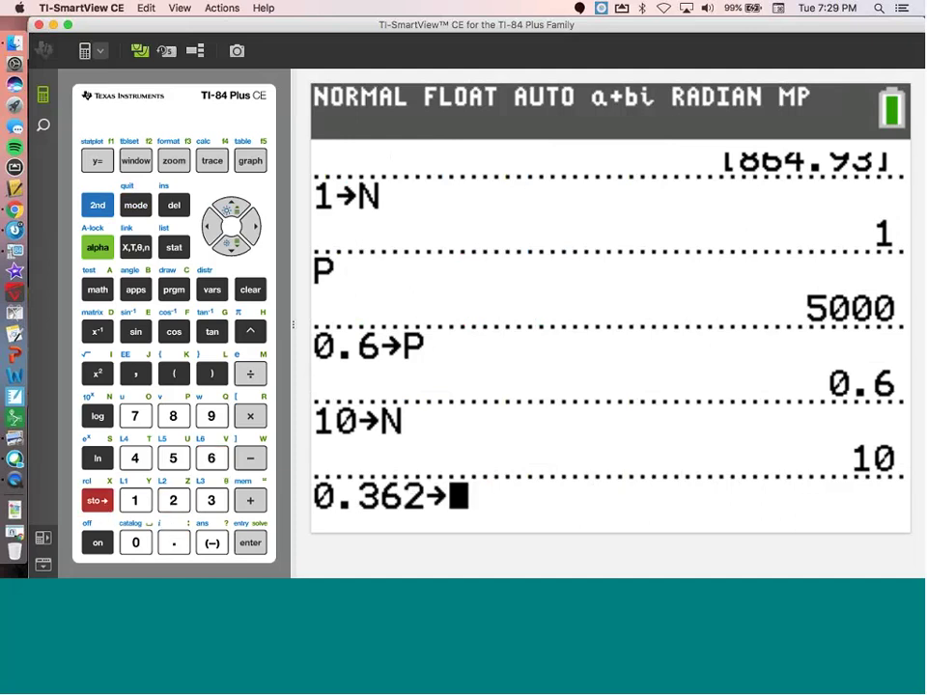
click(95, 251)
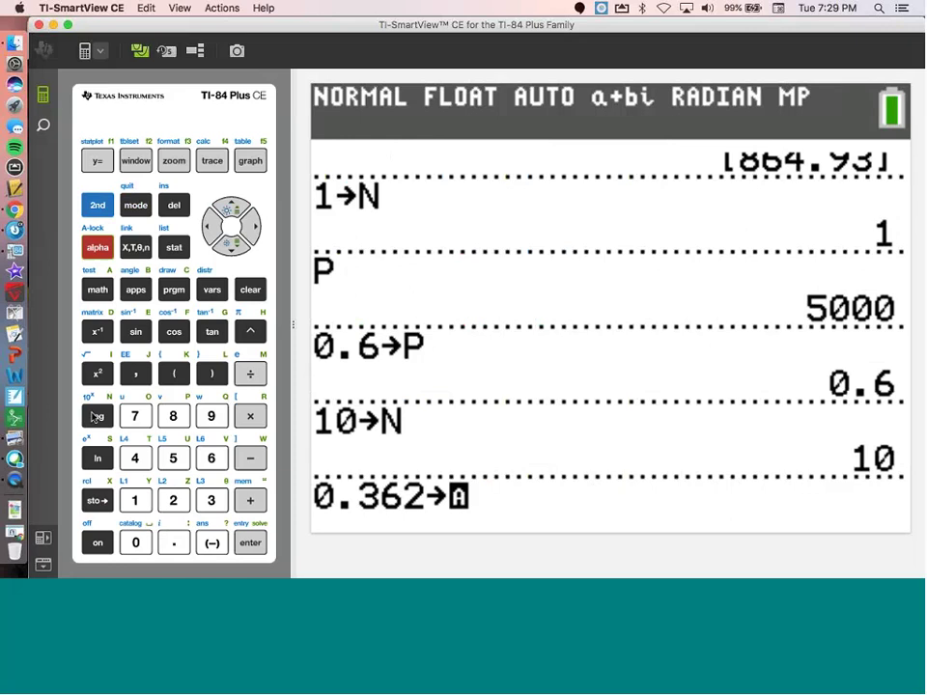
click(97, 420)
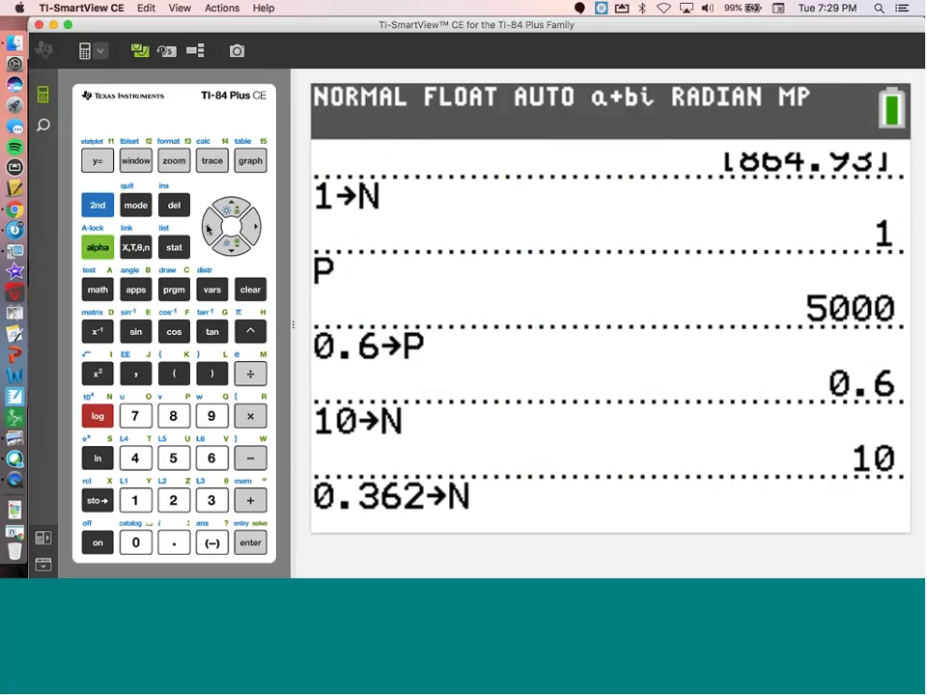
click(207, 228)
click(98, 249)
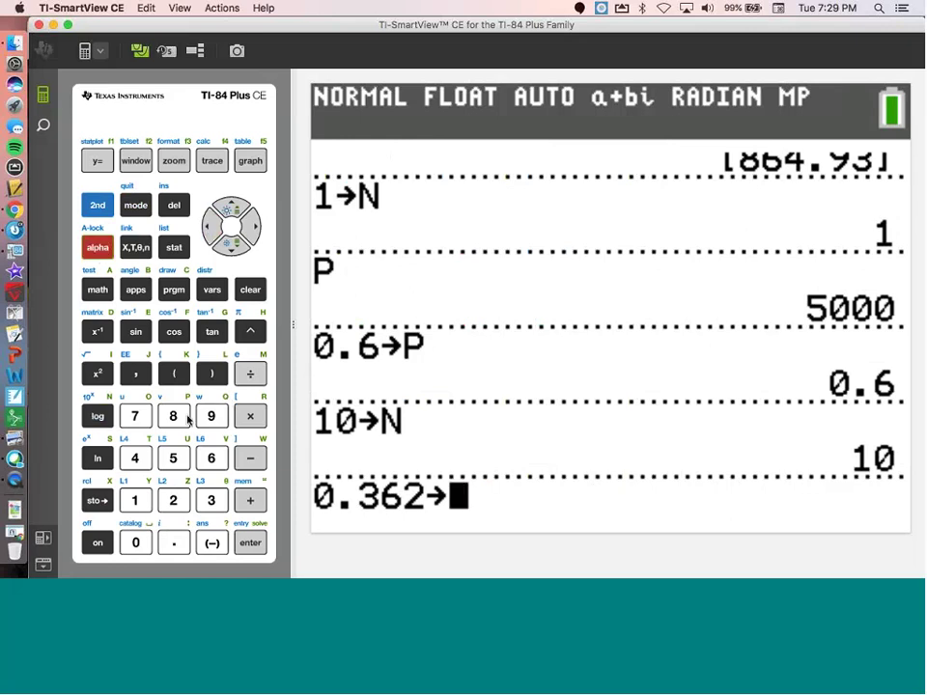
click(175, 417)
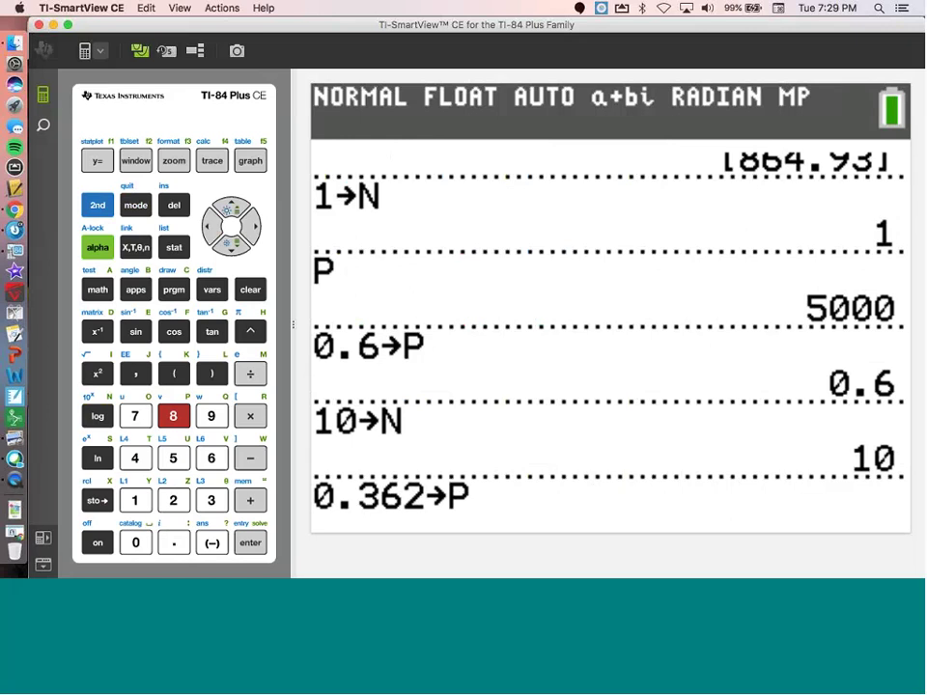
click(252, 543)
click(251, 543)
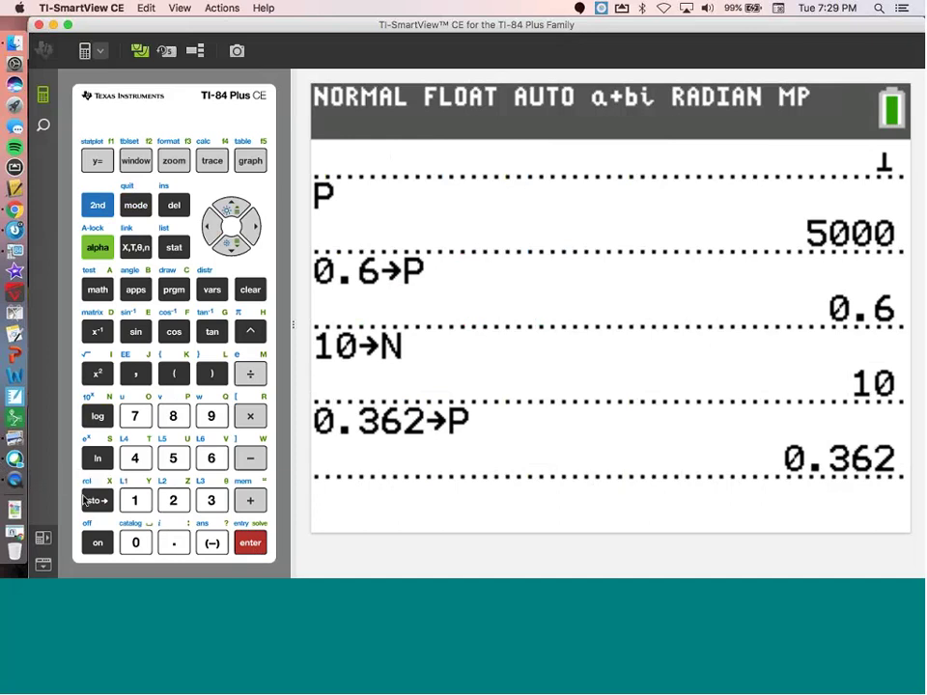
Switch to QuickTime Player, play the basketball video full screen and pause it at 0:29, at 4 consecutive misses.
click(16, 478)
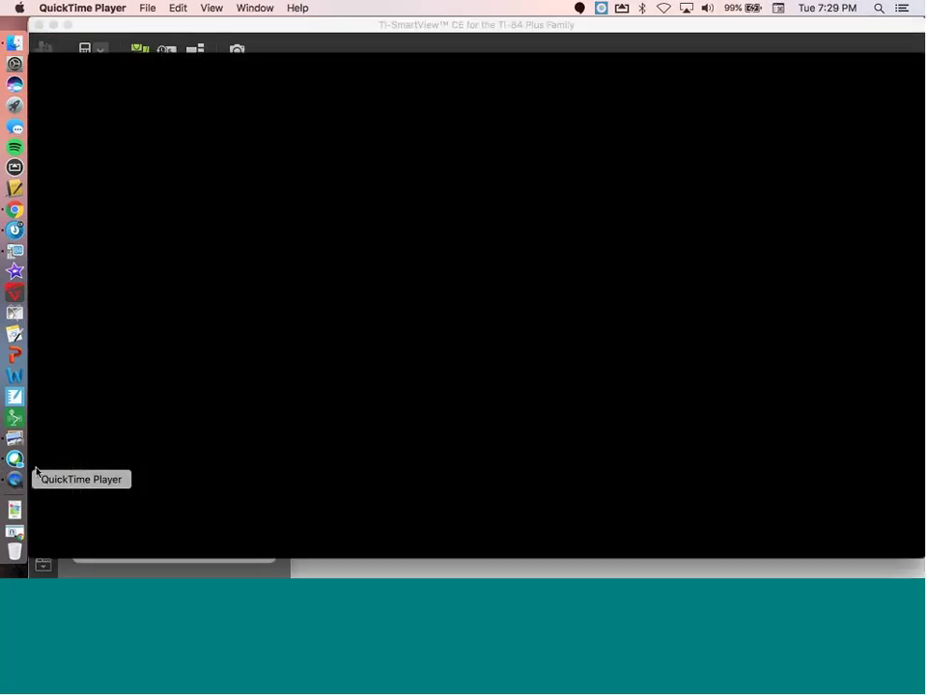
double_click(384, 301)
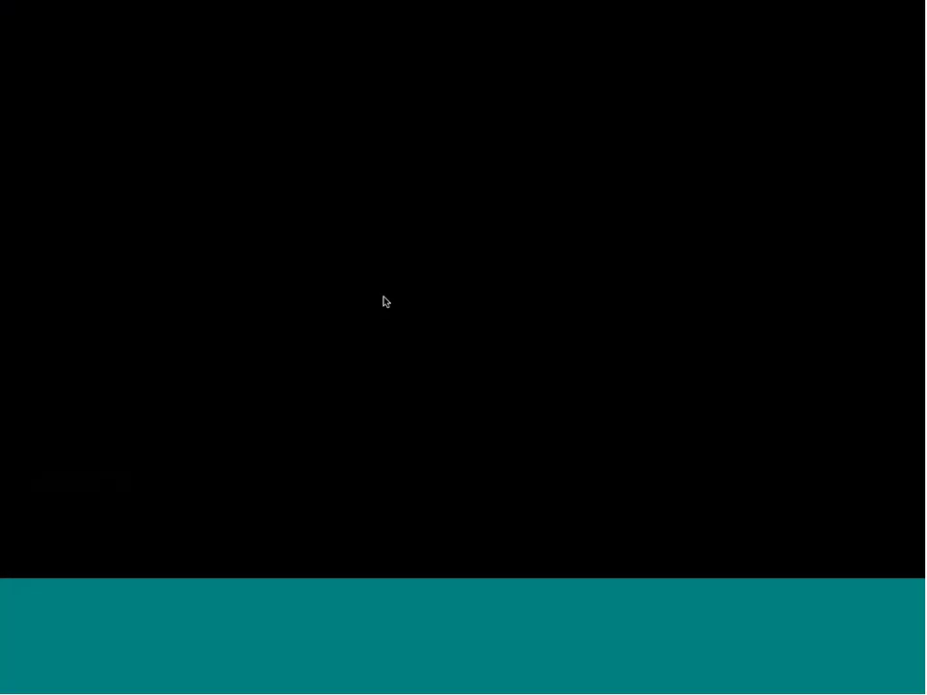
mouse_move(201, 375)
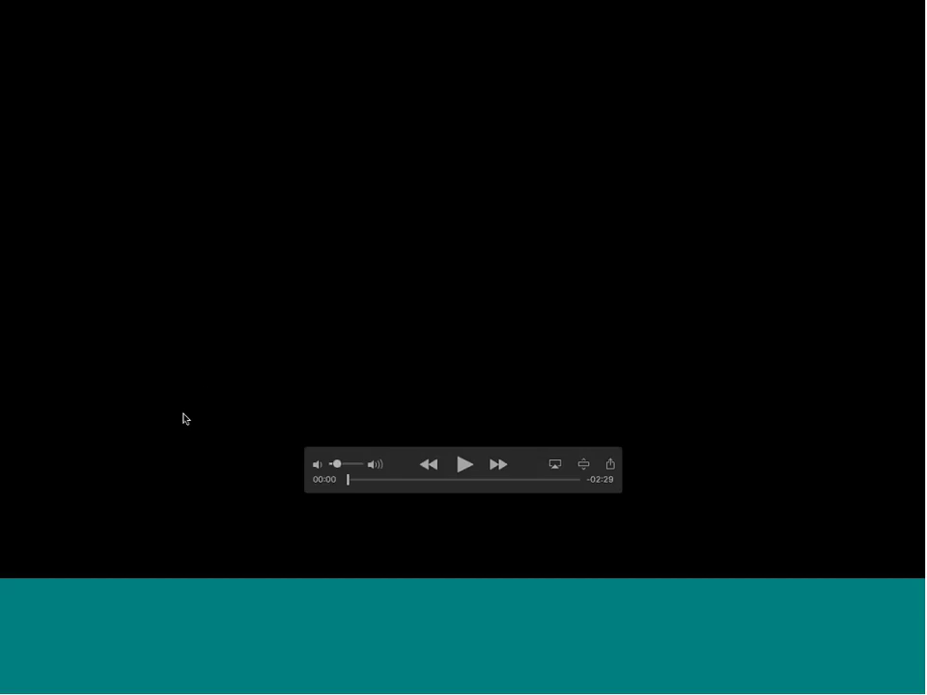
key(space)
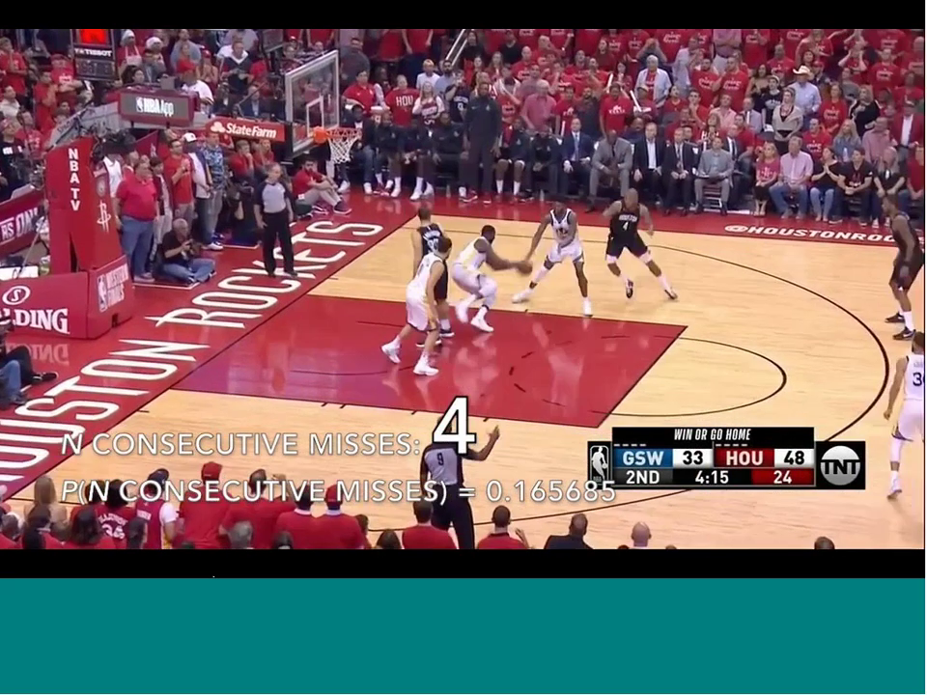
key(super+Tab)
key(space)
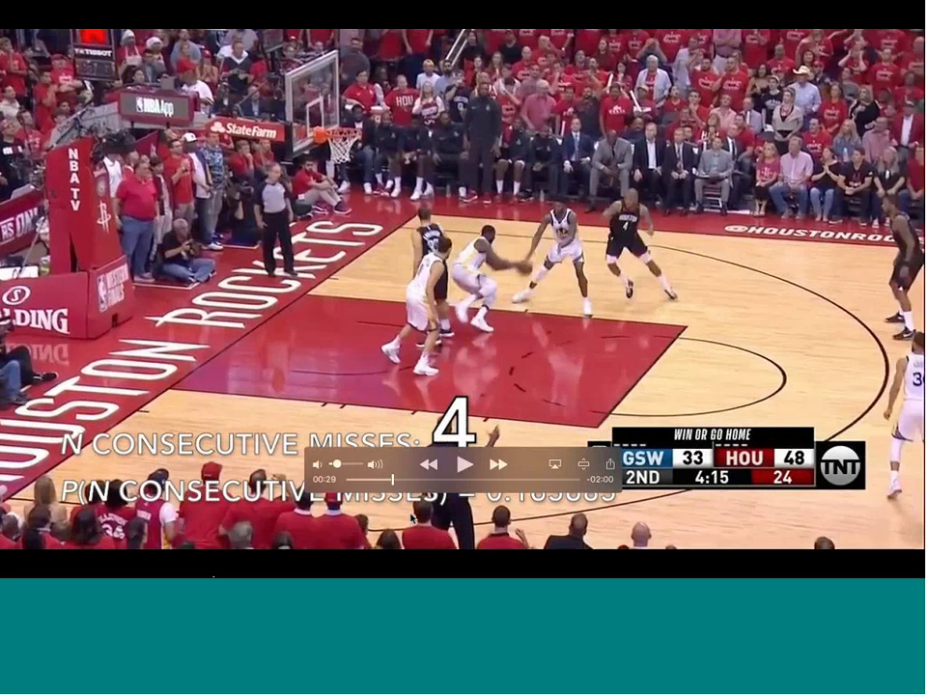
Skip ahead in the paused video to 1:14, 1:39 and 2:04 to view the growing count of consecutive misses.
click(465, 481)
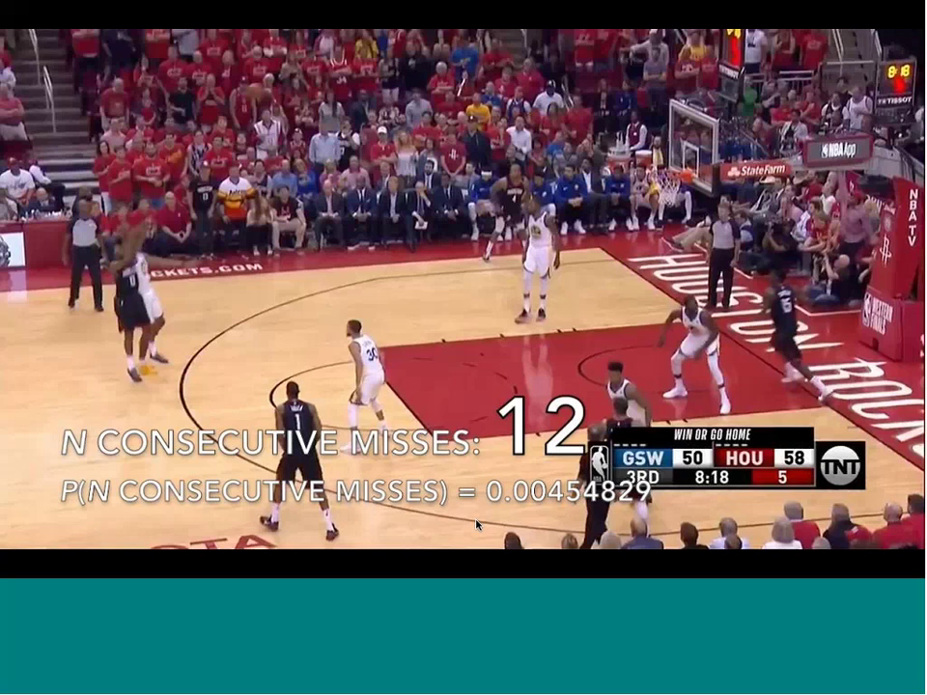
mouse_move(658, 564)
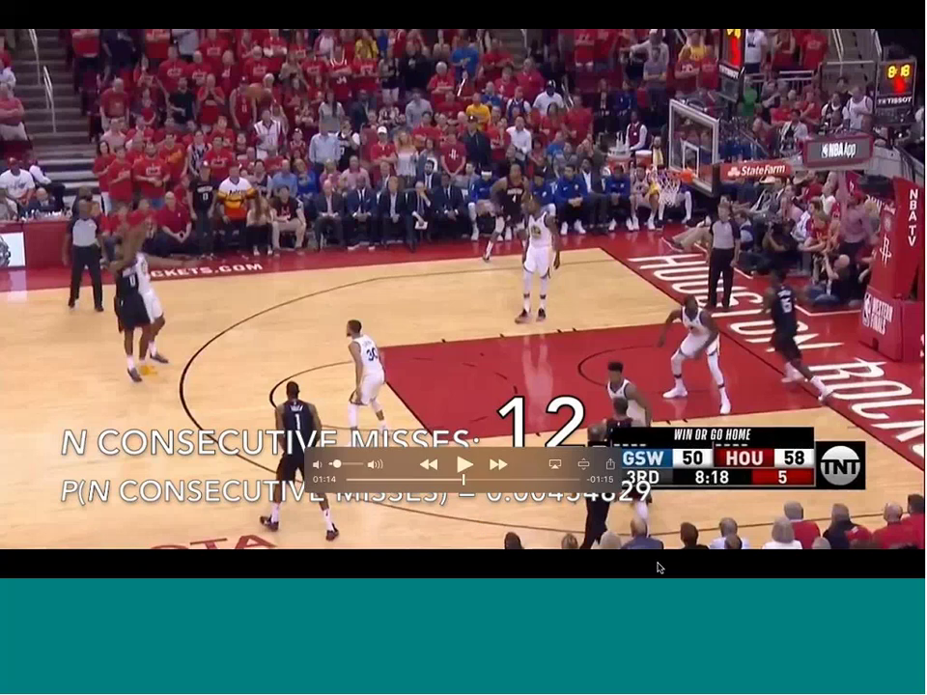
click(501, 479)
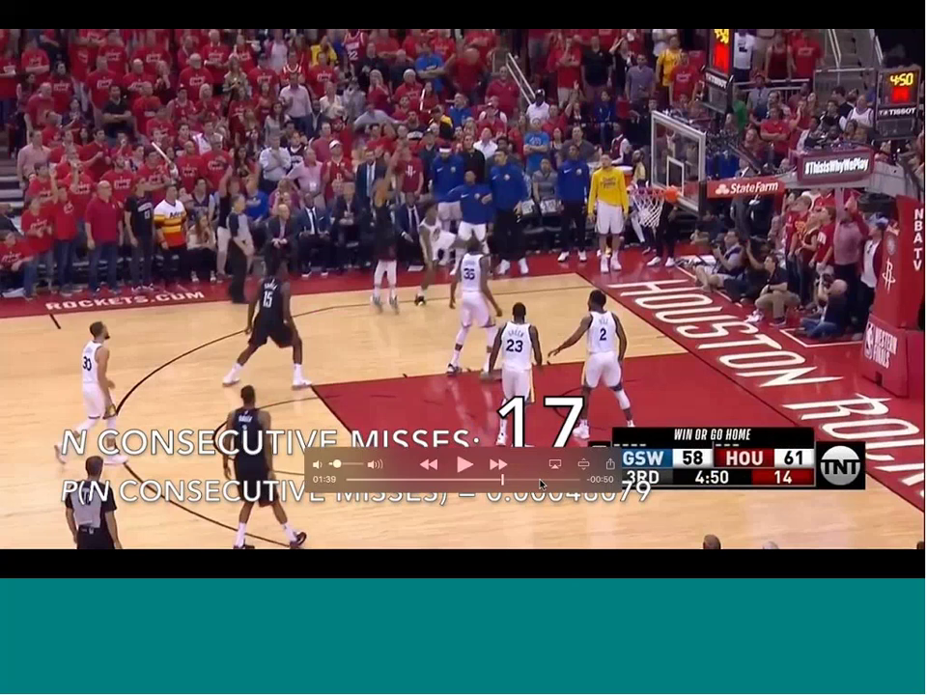
click(541, 480)
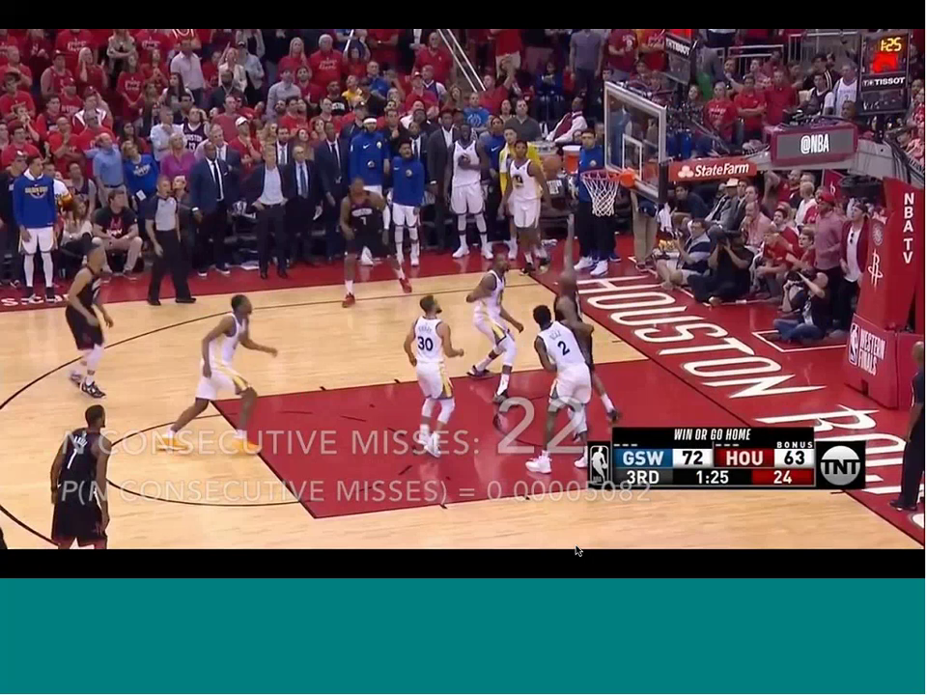
Resume the video from 2:04 to show the 23rd consecutive miss, and leave full-screen view.
mouse_move(591, 534)
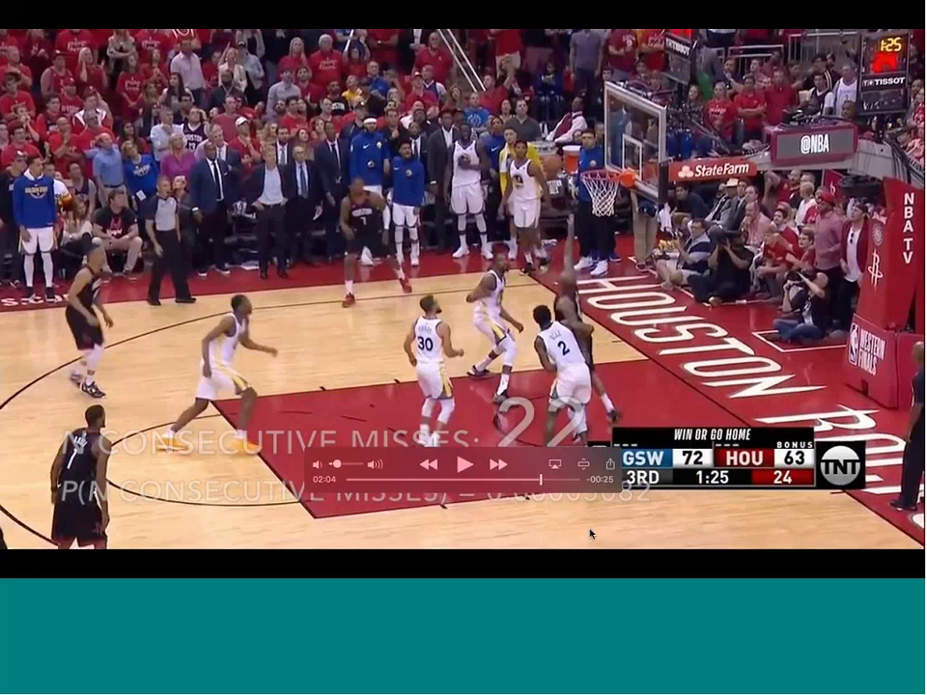
key(space)
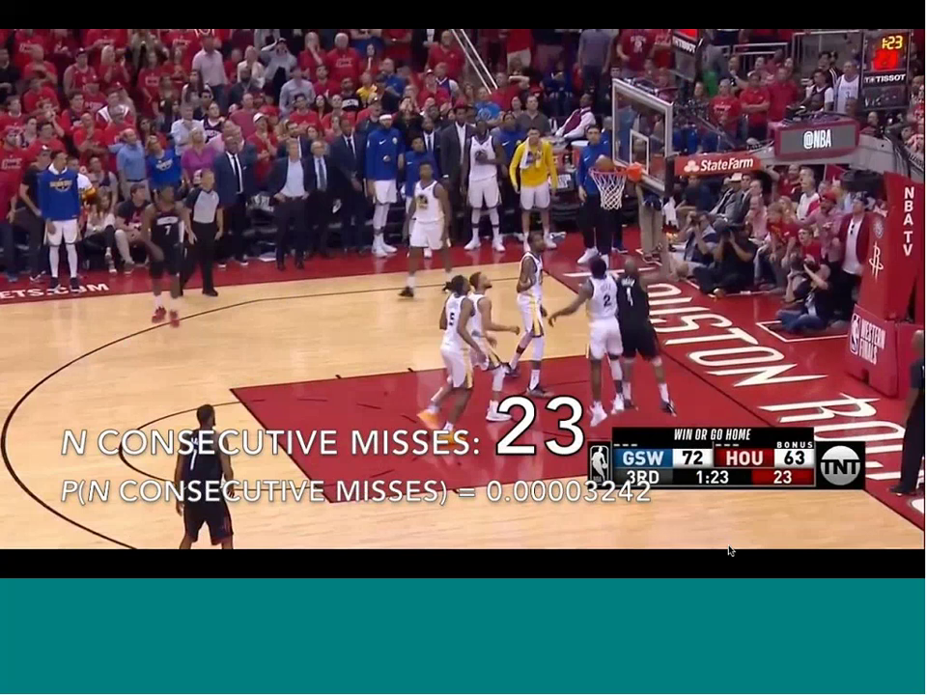
key(Escape)
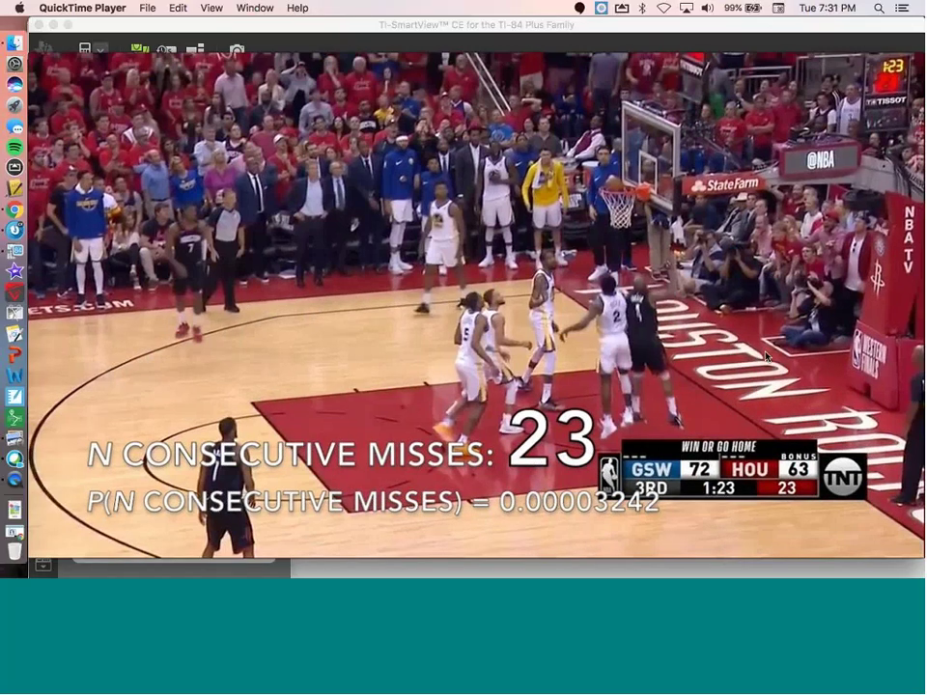
Switch to TI-Nspire and display the px column's formula on page 1.2 of the BinomialProbabilityExampleGame7Drought document.
mouse_move(341, 344)
mouse_move(185, 500)
mouse_move(378, 406)
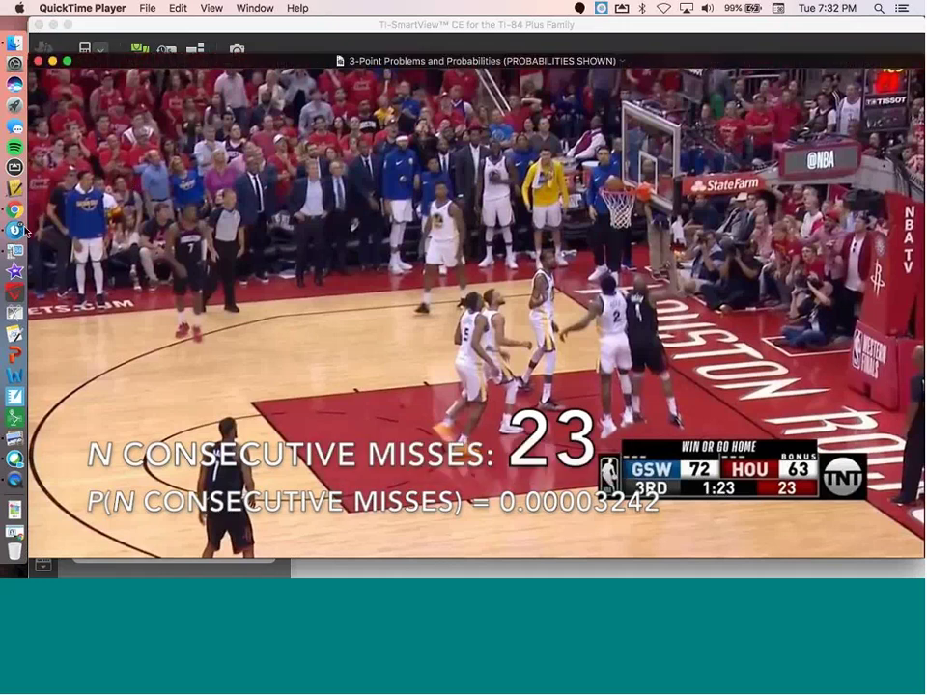
click(15, 232)
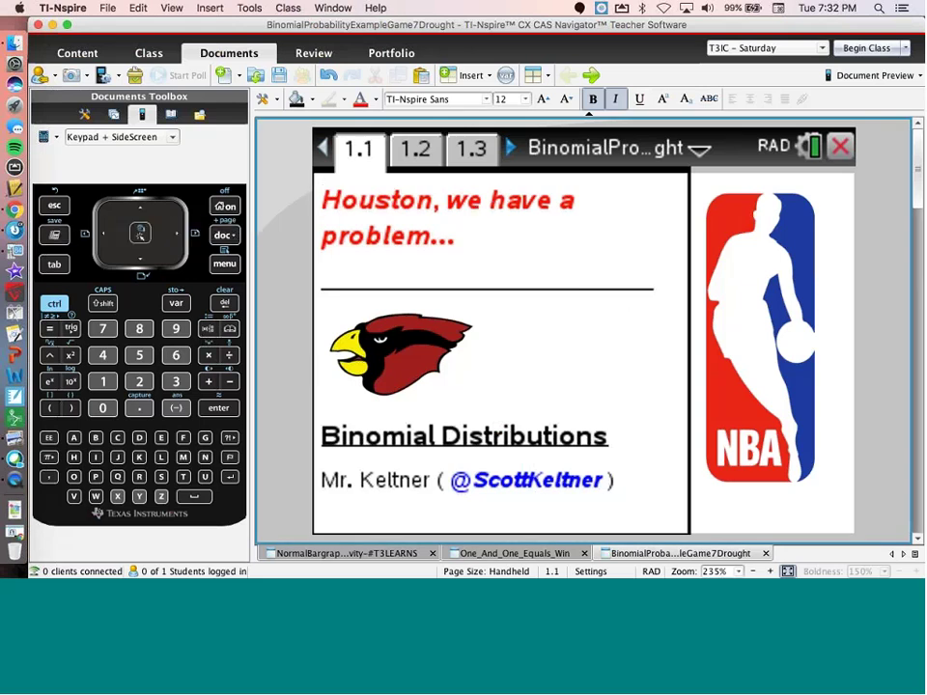
click(420, 150)
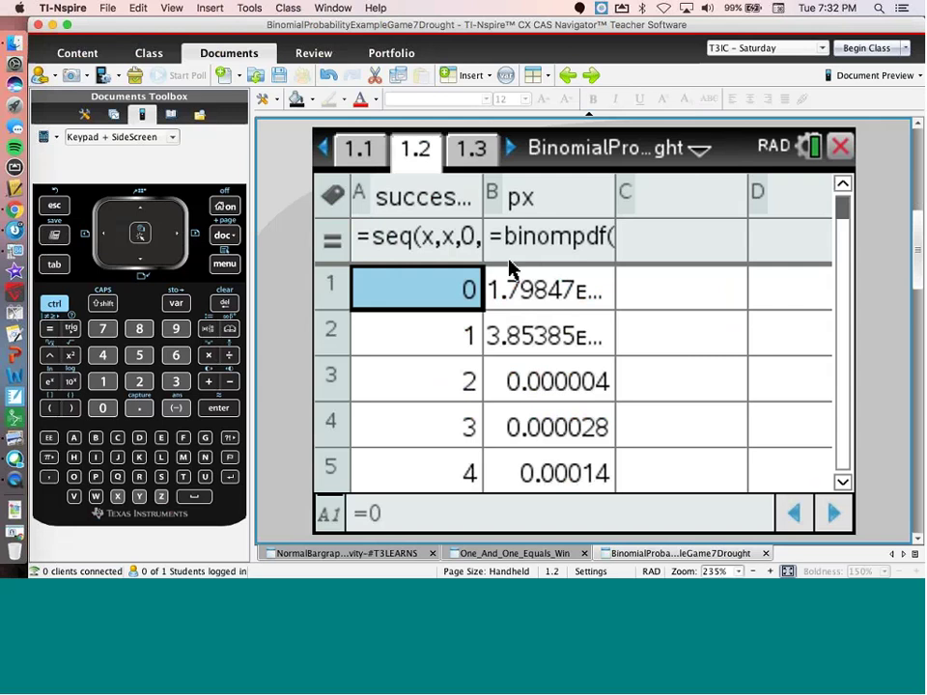
click(537, 251)
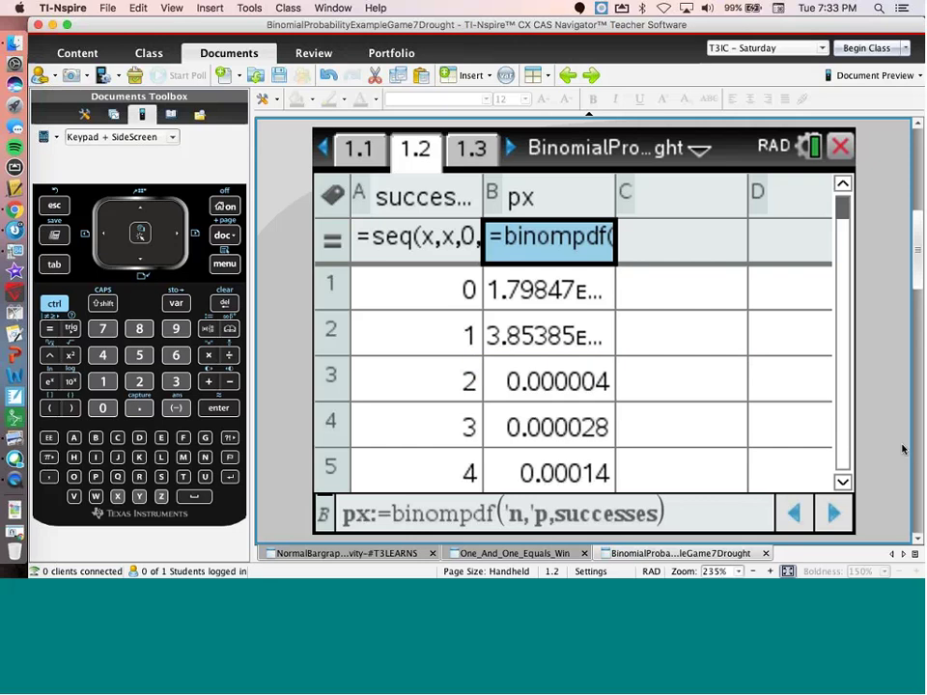
Set n to 70 and p to .28 for the binomial distribution plot on page 1.3.
key(ctrl+Right)
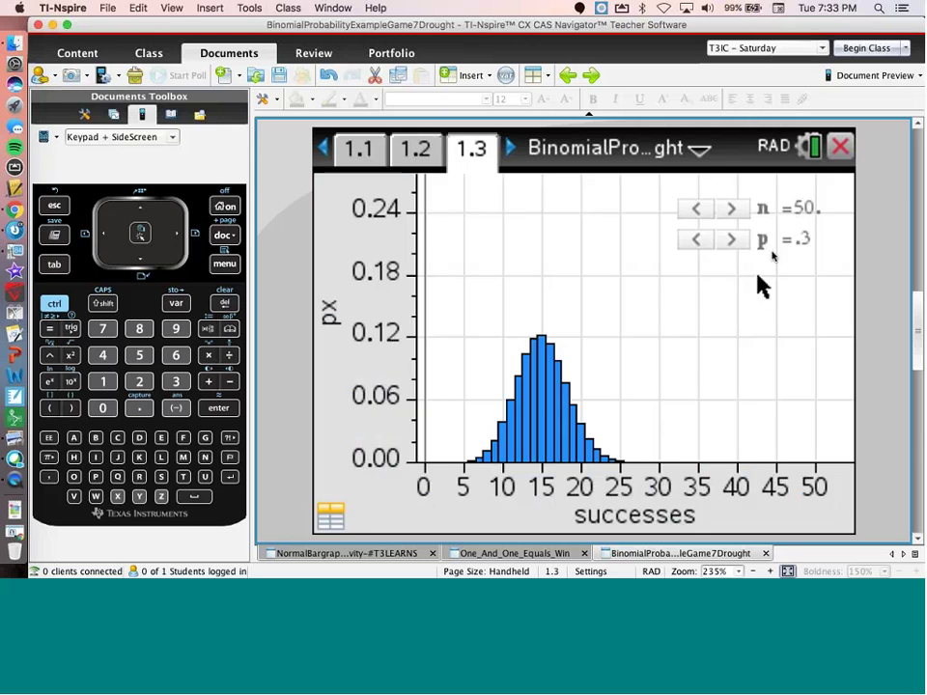
click(730, 207)
click(731, 208)
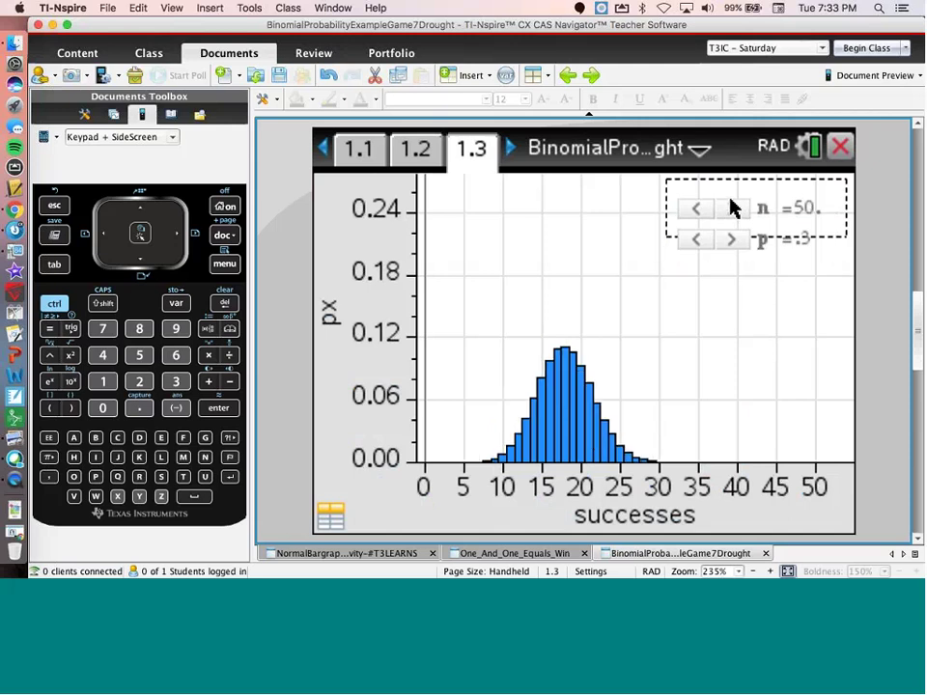
click(730, 208)
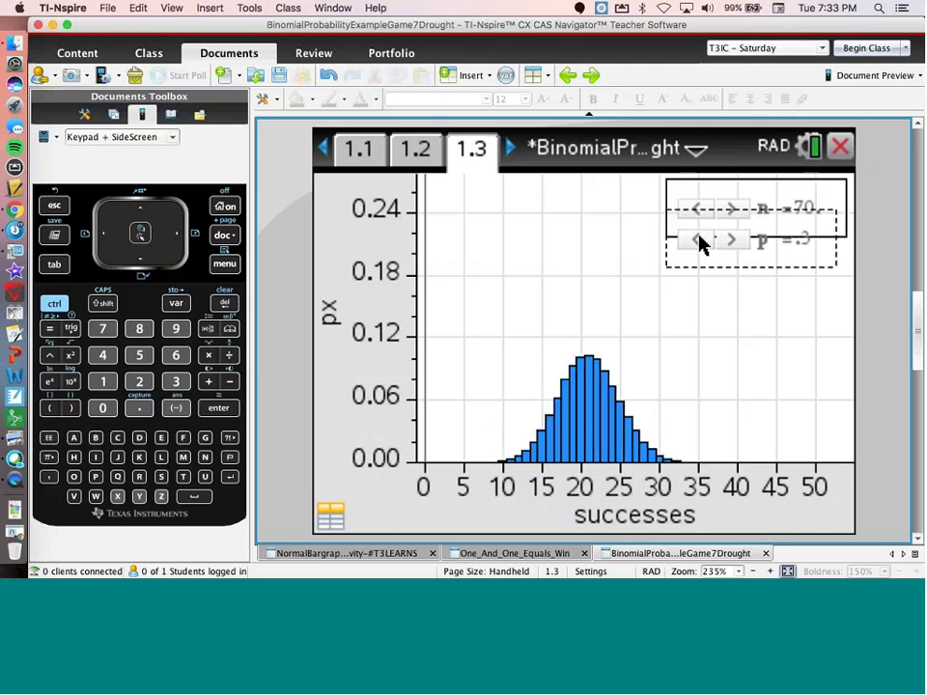
click(698, 241)
click(698, 241)
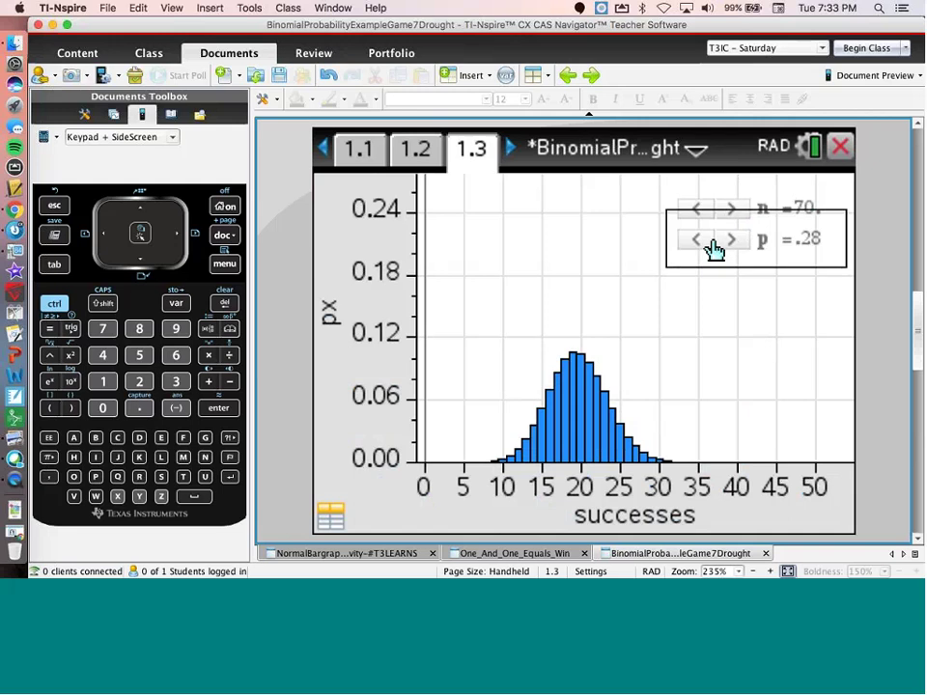
Adjust p in small steps and set it to .362 for the binomial distribution plot on page 1.3.
click(699, 242)
click(726, 242)
click(725, 241)
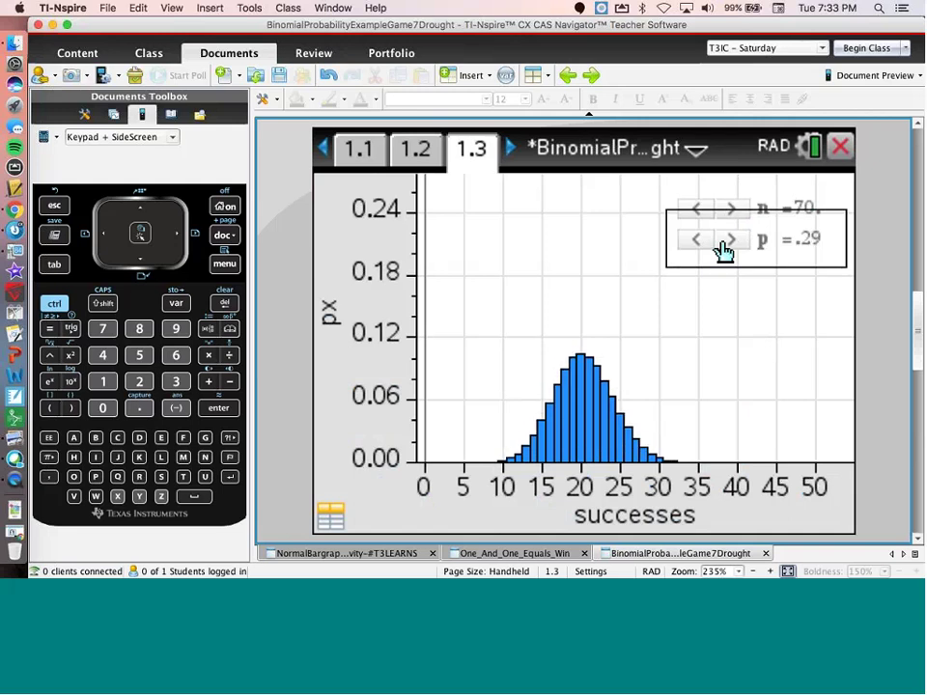
double_click(794, 243)
text(.)
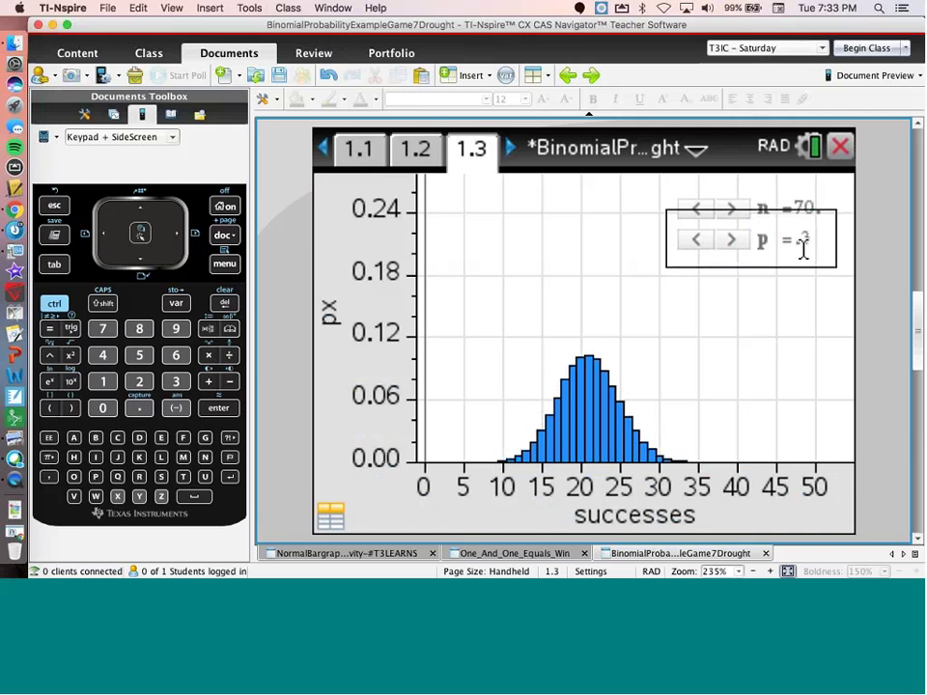
text(3)
key(Right)
text(6)
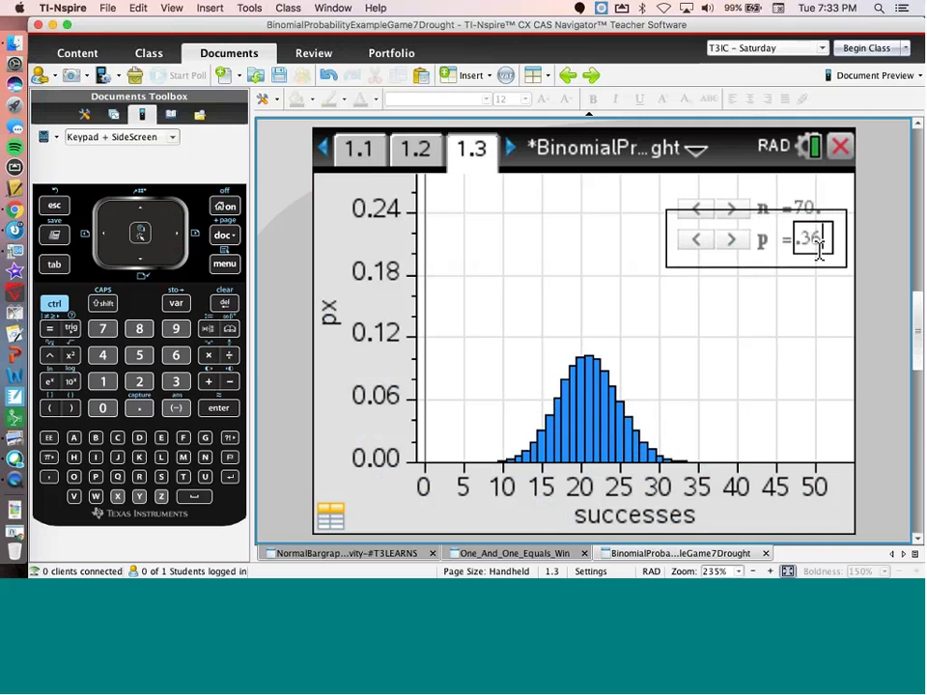
text(2)
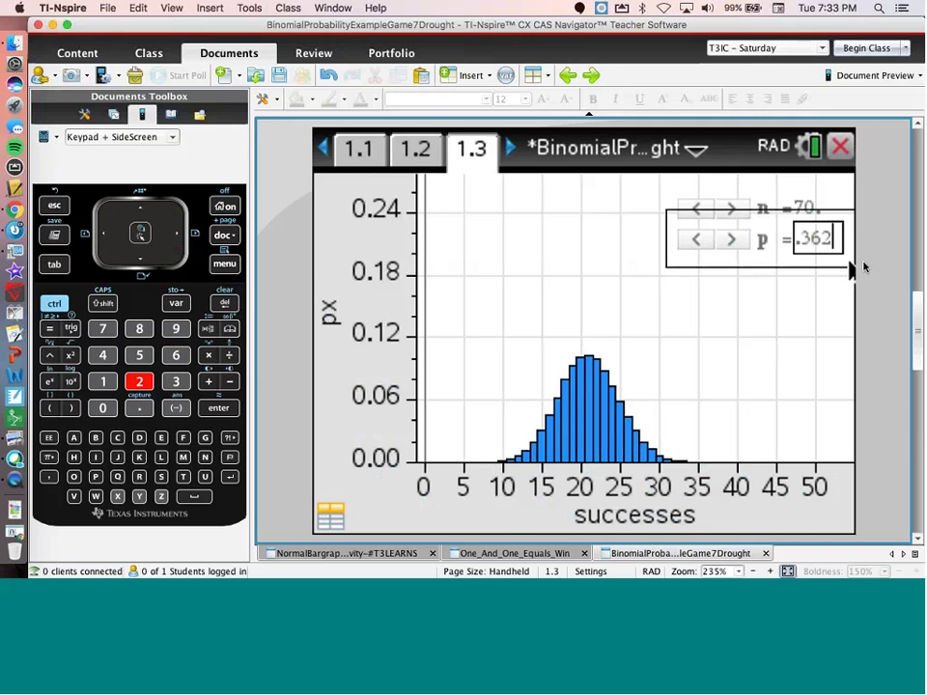
key(Return)
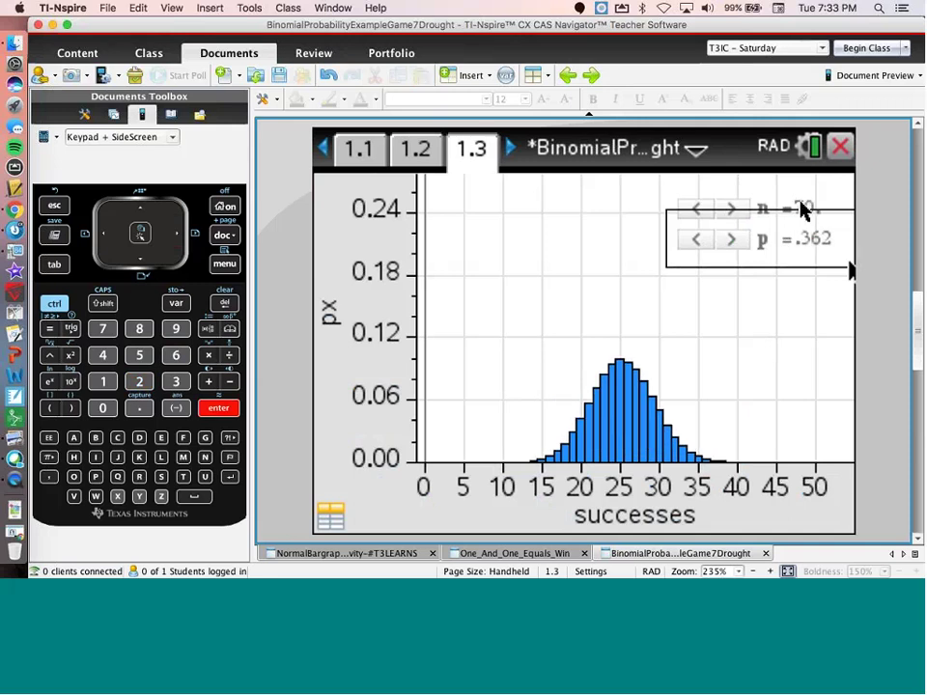
Set n to 27 for the binomial distribution plot.
click(804, 210)
text(70)
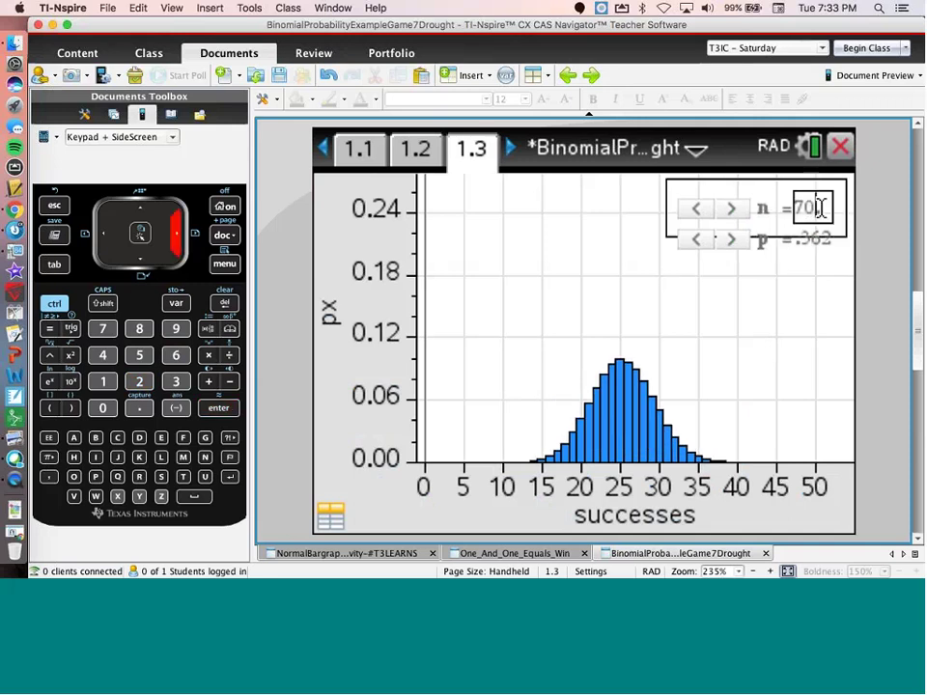
text(27)
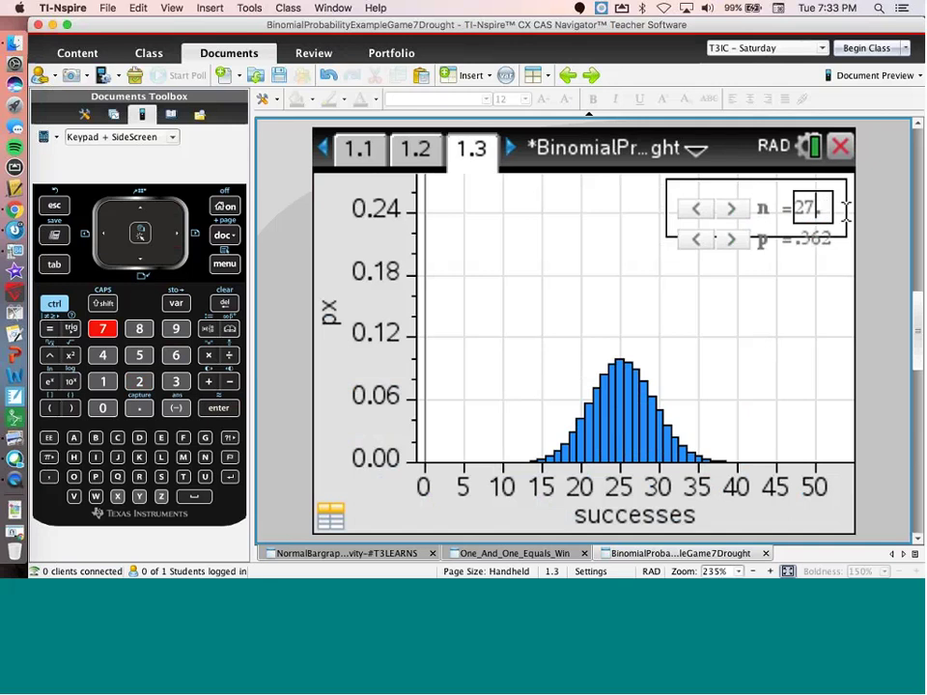
key(Return)
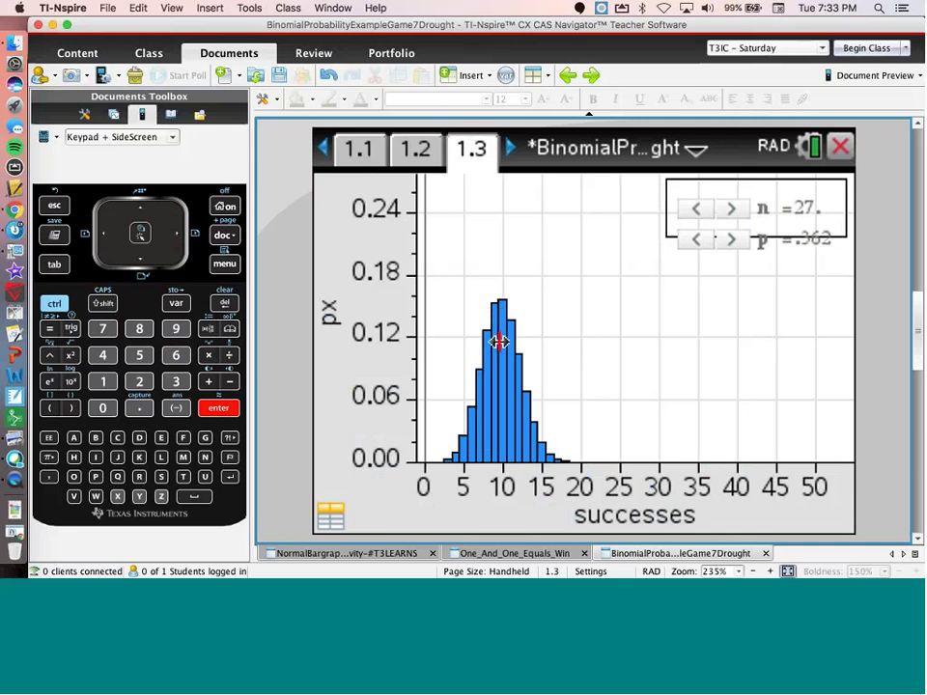
Inspect the peak bar near 10 successes and the p slider, and show page 1.4 about the Rockets' three-point shooting.
click(506, 312)
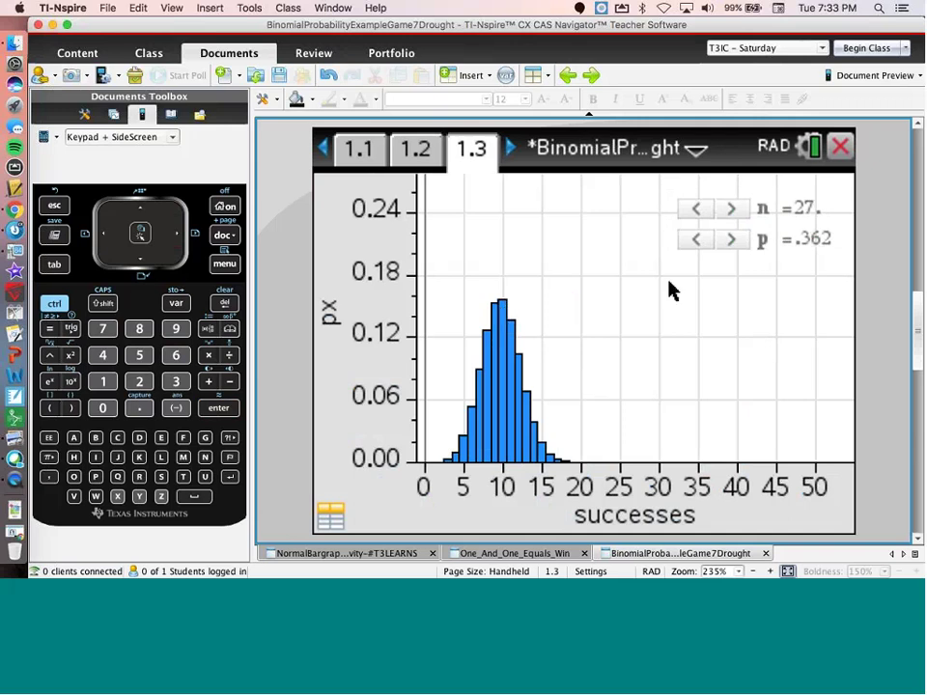
click(815, 252)
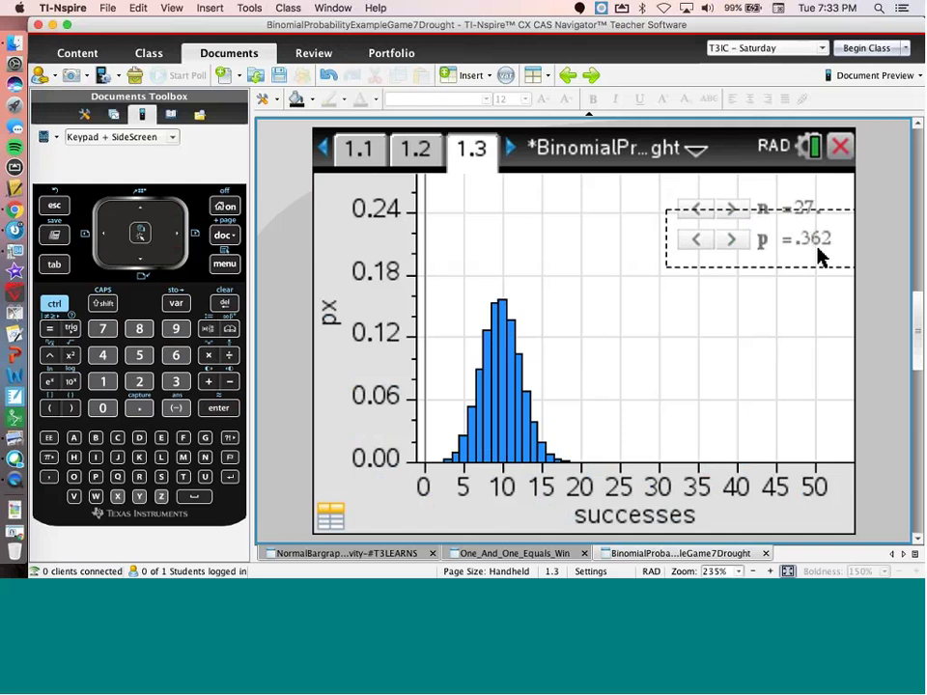
click(816, 299)
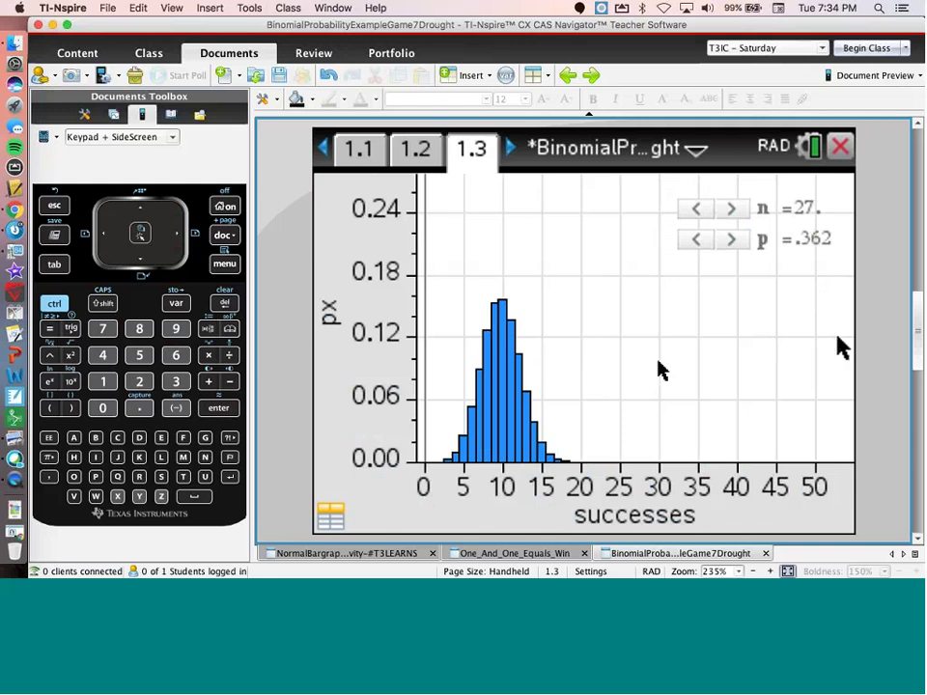
click(918, 417)
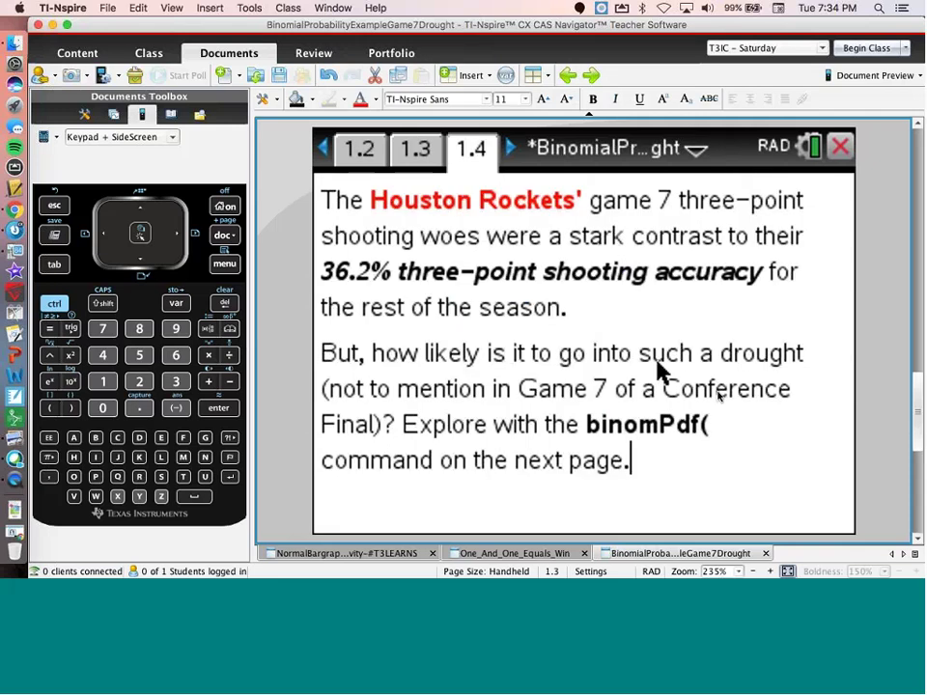
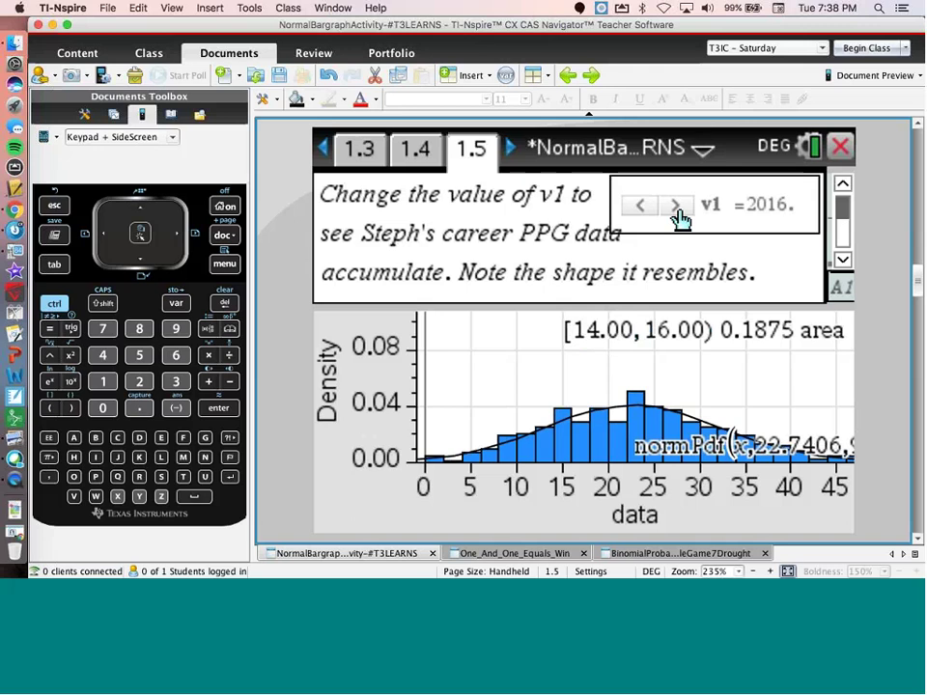
Advance v1 through 2017 to 2018 on page 1.5 to accumulate Steph's career PPG data, briefly viewing page 2.1.
click(676, 206)
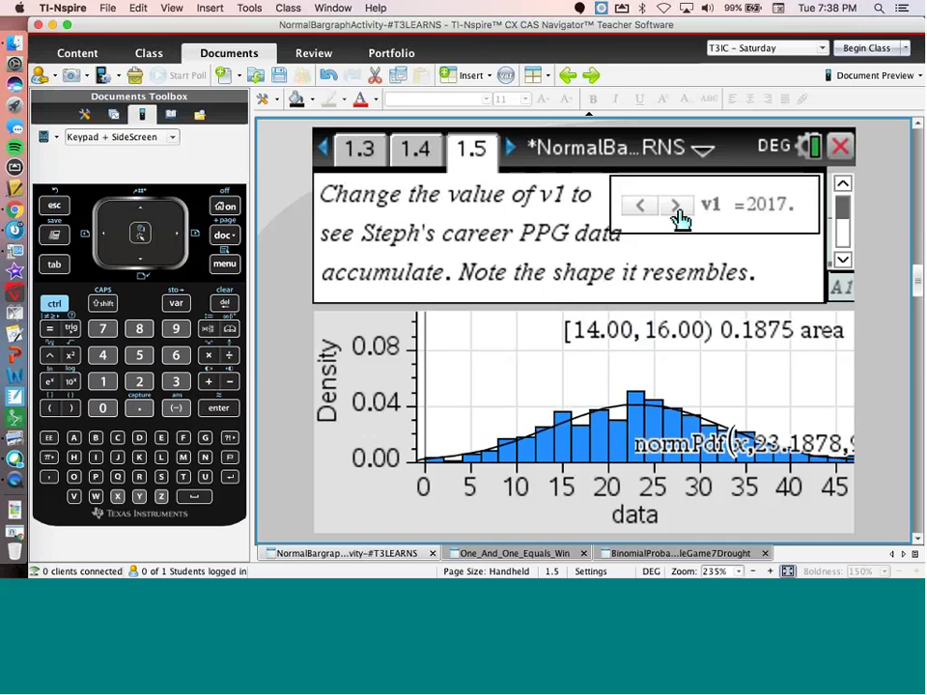
click(677, 206)
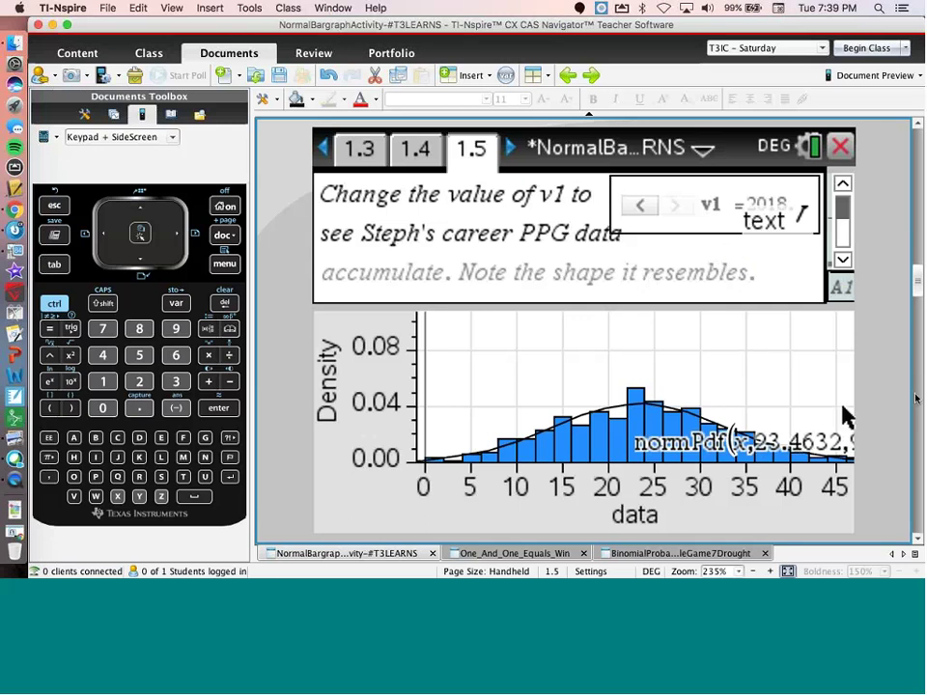
scroll(915, 398, down, 1)
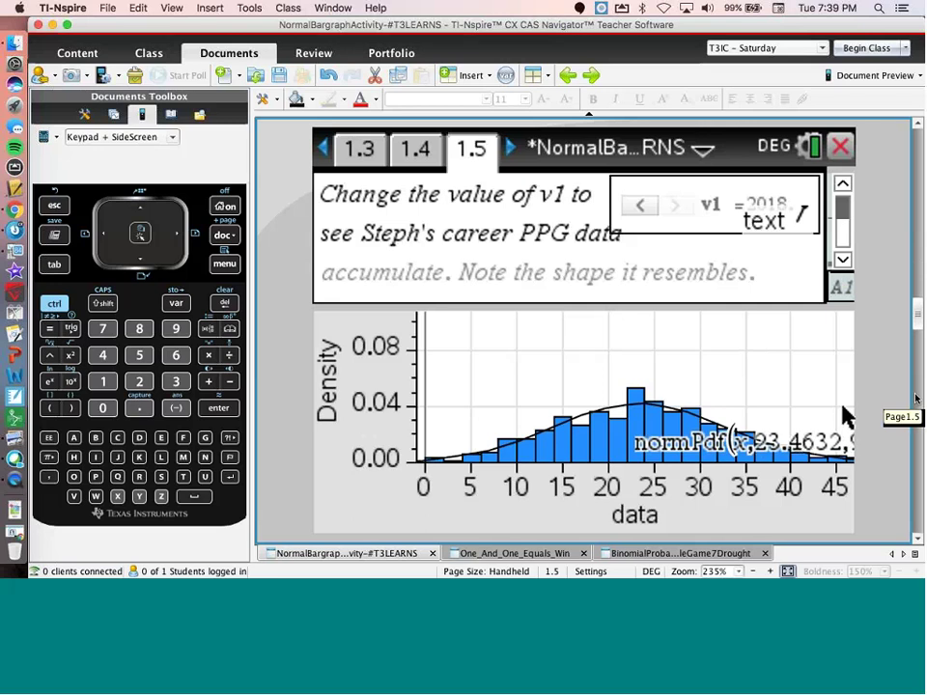
scroll(915, 398, down, 1)
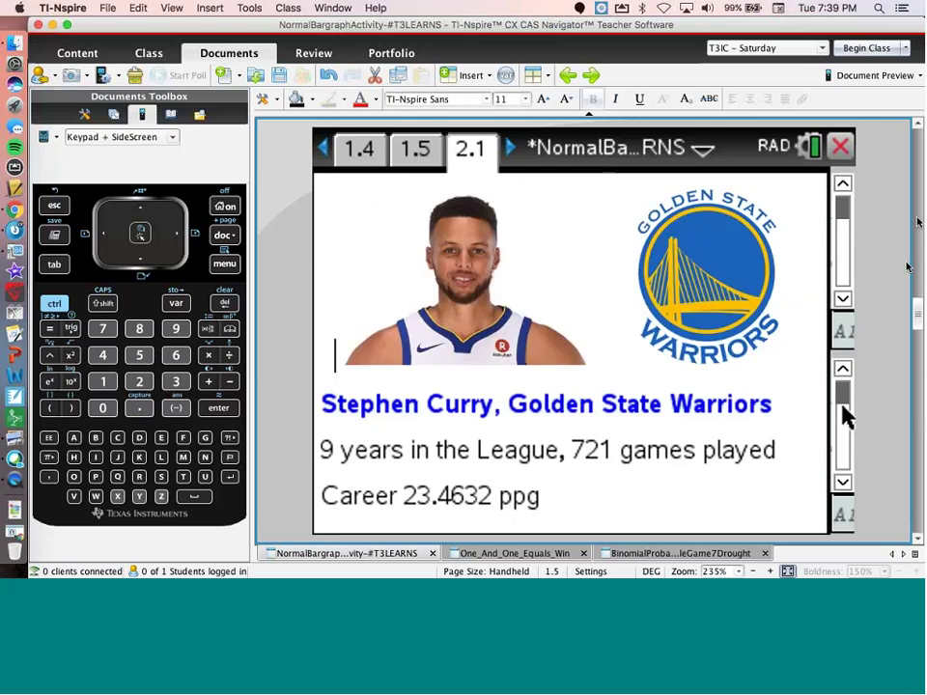
scroll(917, 229, up, 1)
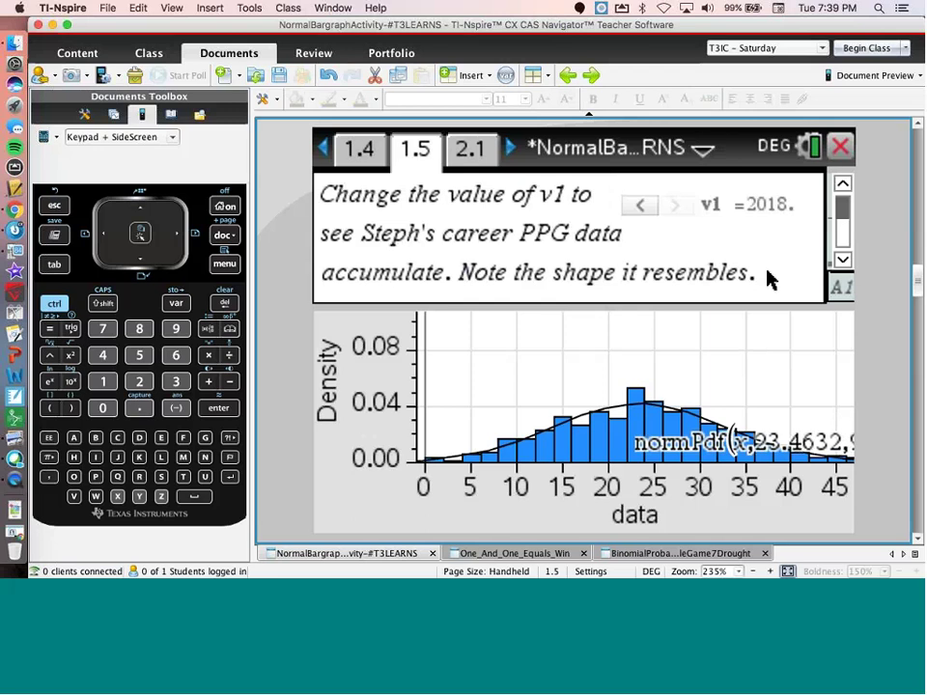
click(641, 205)
click(677, 208)
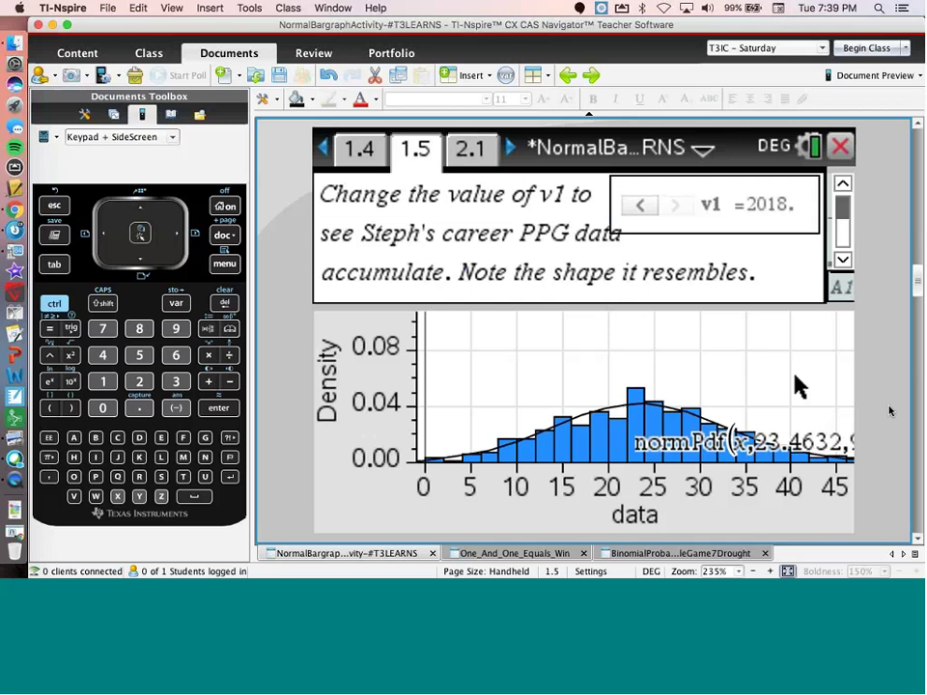
Show the histogram on page 2.2 and plot steph2016 and playoffptssteph in turn on its horizontal axis.
click(920, 447)
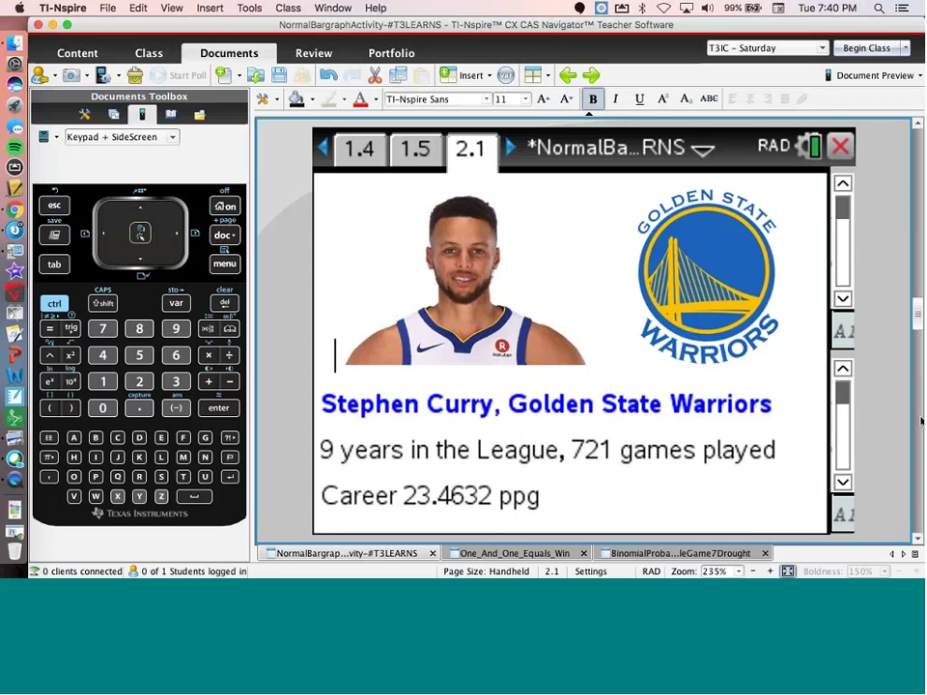
key(super+Right)
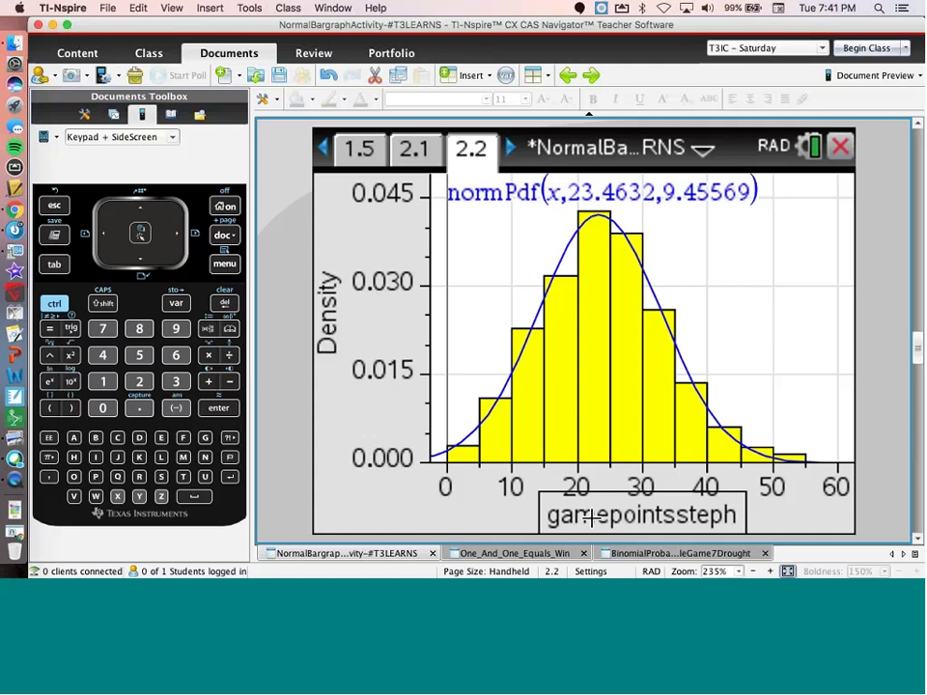
click(591, 519)
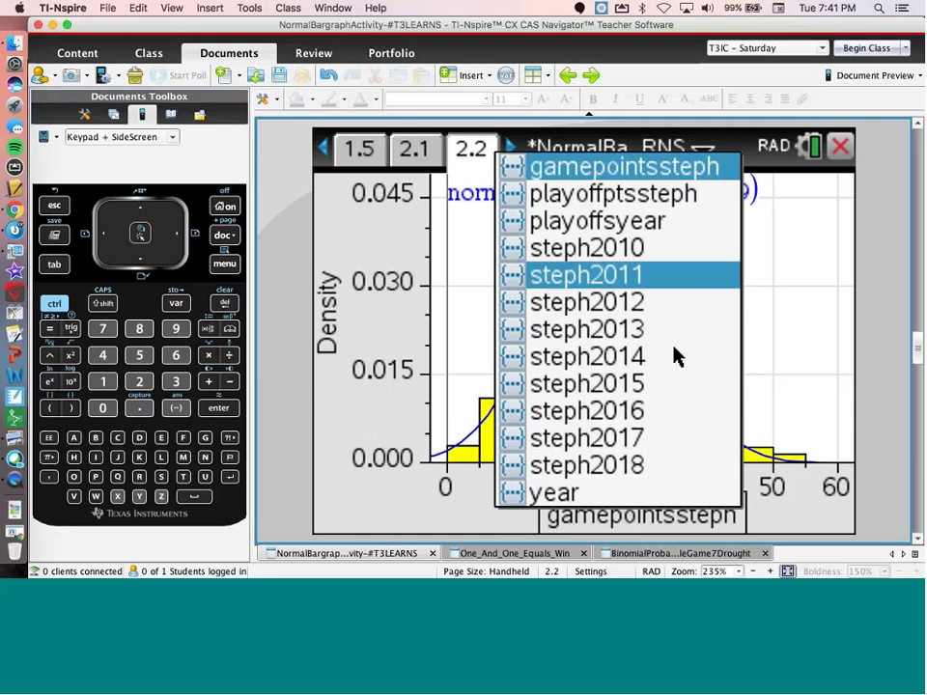
click(662, 413)
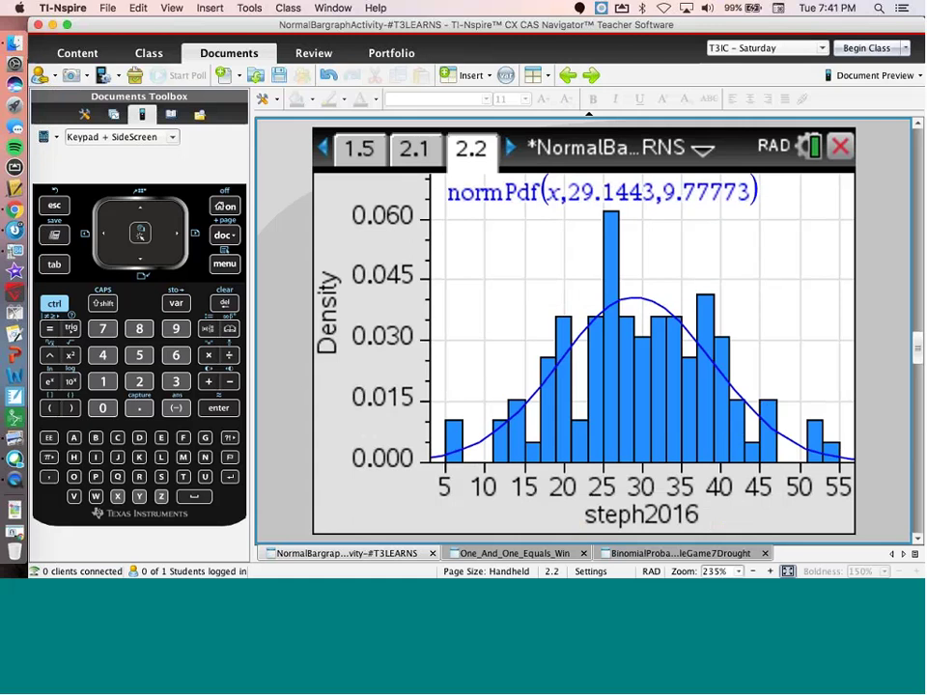
click(660, 513)
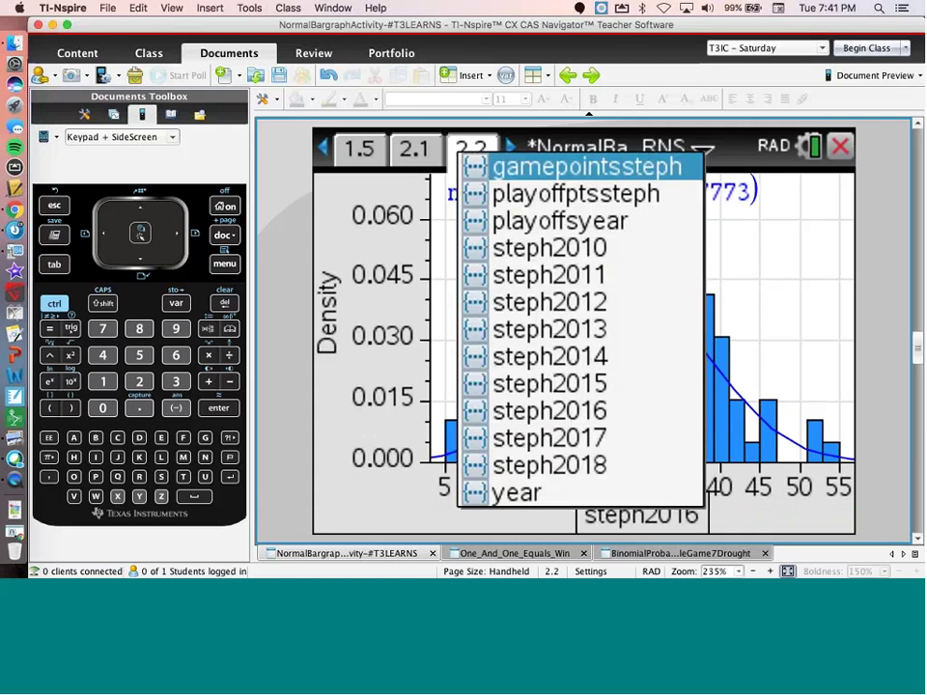
click(595, 197)
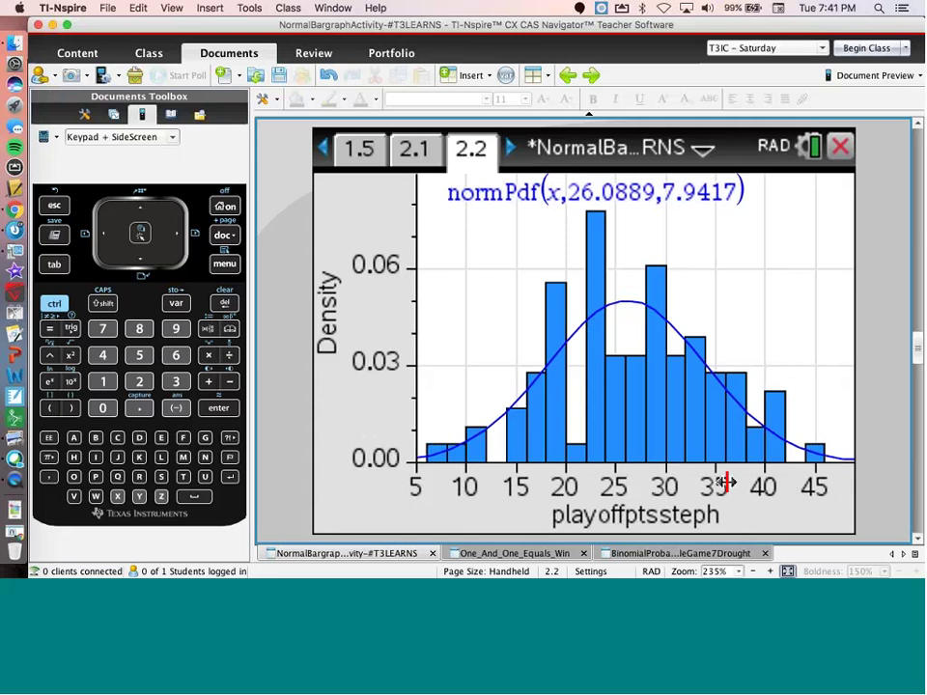
Change the histogram's horizontal-axis variable back to gamepointssteph, and show page 3.1 on normally distributed variables.
click(632, 514)
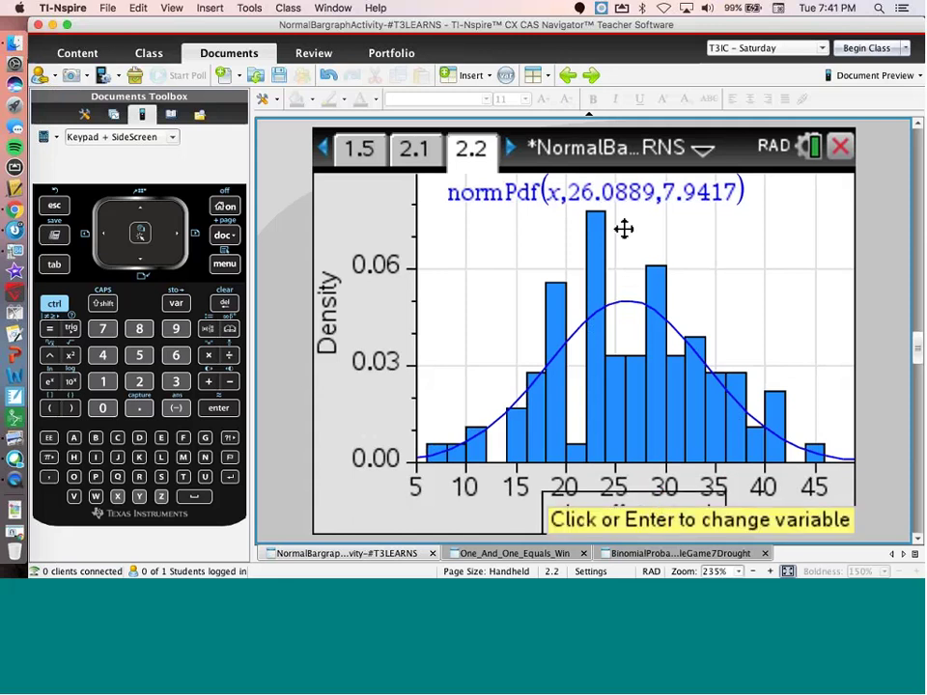
click(634, 172)
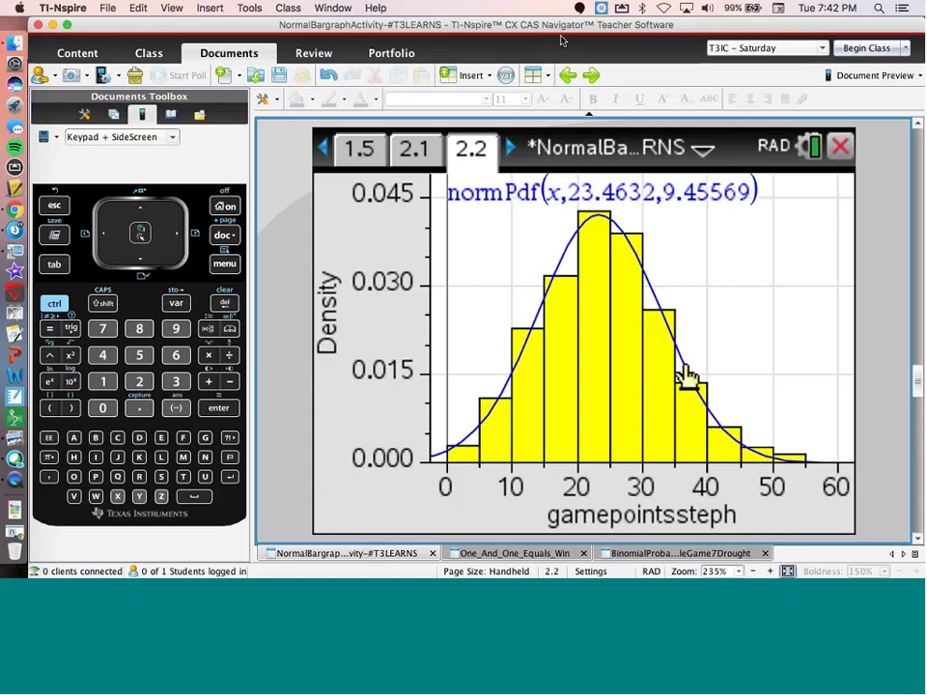
key(super+Right)
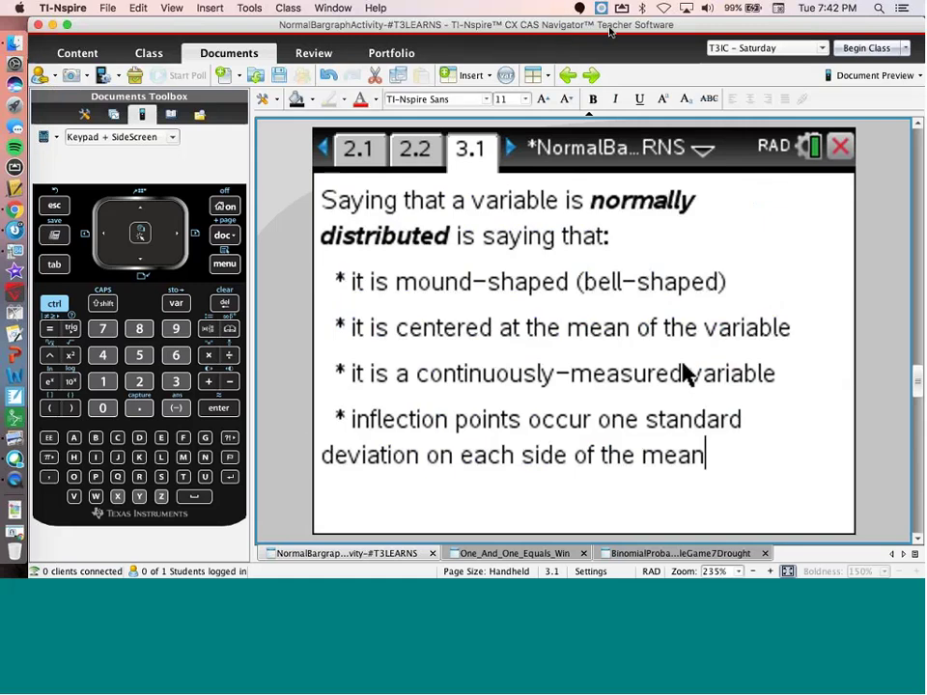